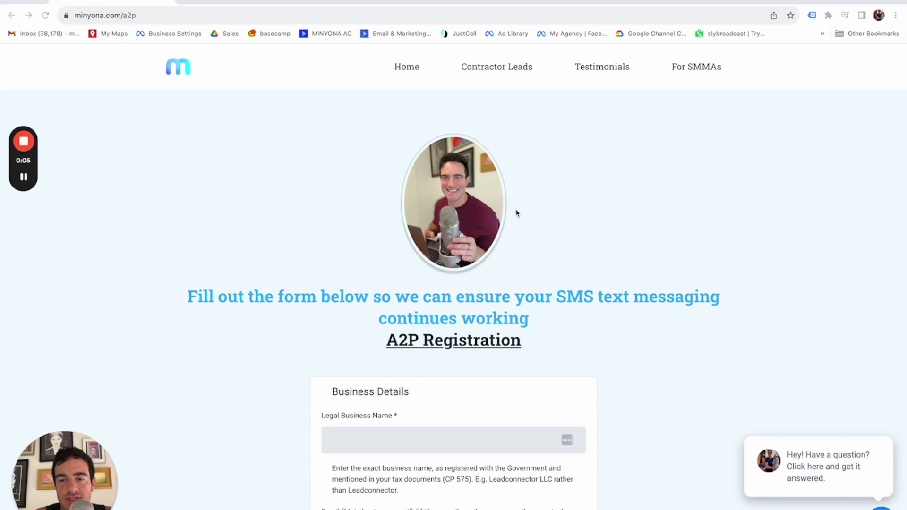
# Enter the cleaning company's name in the Legal Business Name field
pyautogui.scroll(-3, 516, 213)
pyautogui.scroll(3, 493, 225)
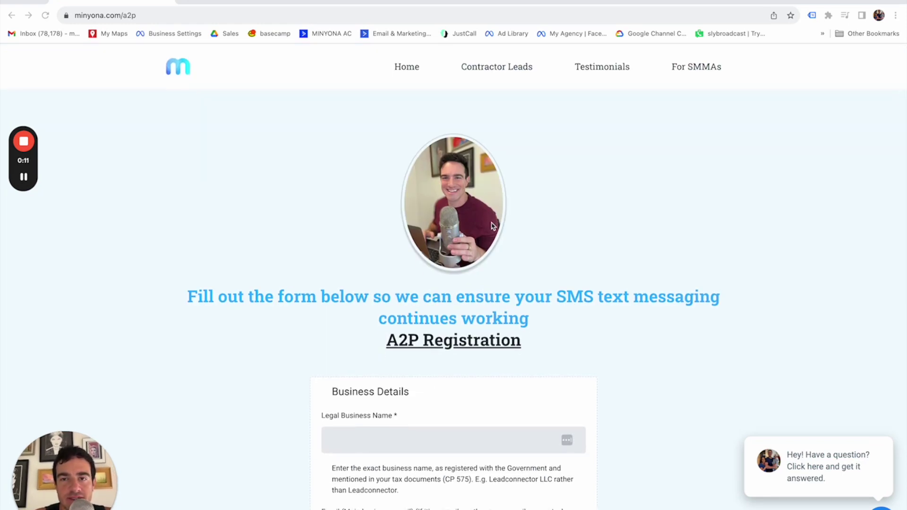
pyautogui.scroll(-2, 492, 226)
pyautogui.scroll(-3, 493, 226)
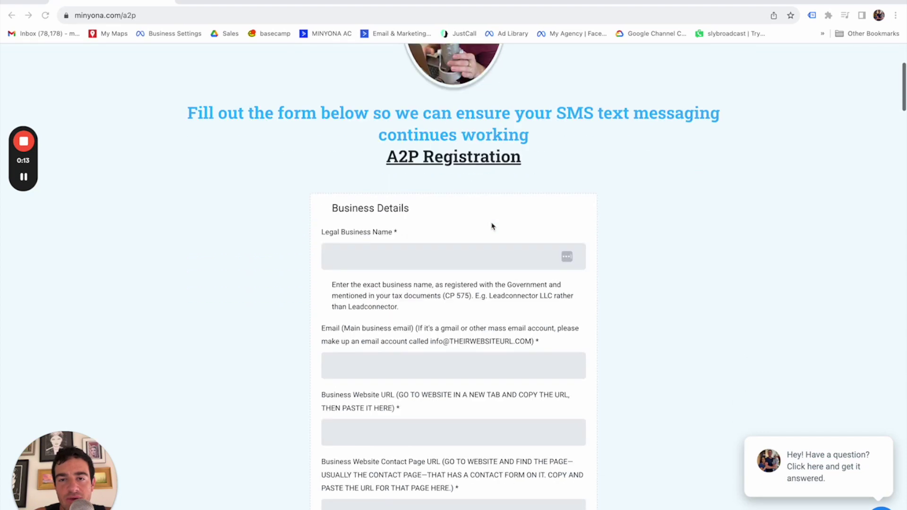
pyautogui.scroll(5, 493, 226)
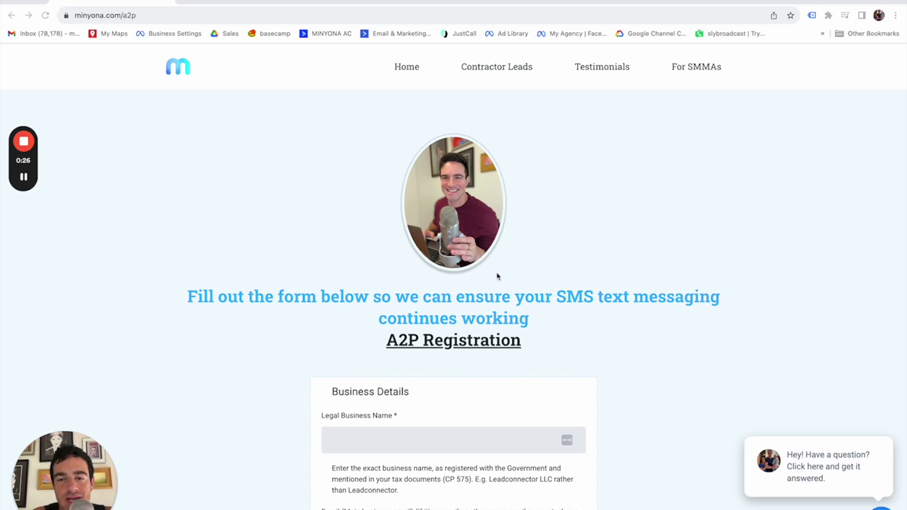
pyautogui.scroll(-2, 496, 274)
pyautogui.scroll(2, 496, 274)
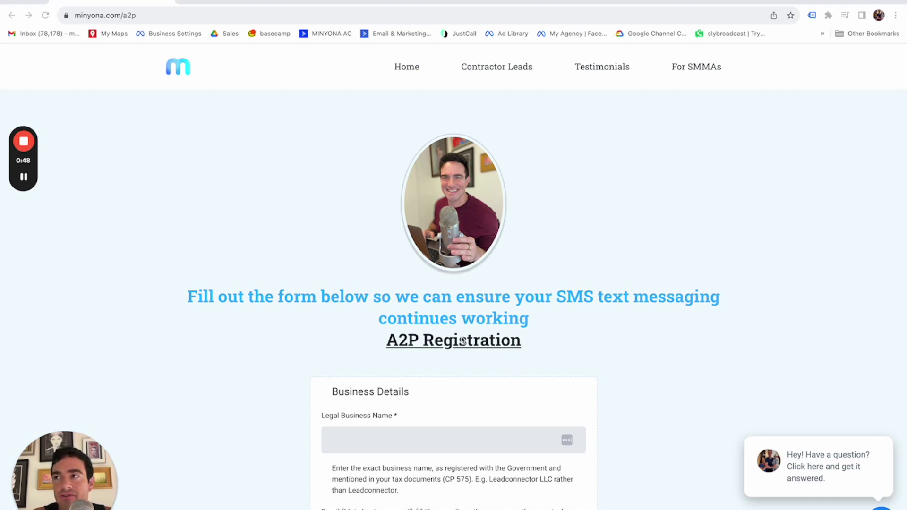
pyautogui.scroll(-6, 463, 340)
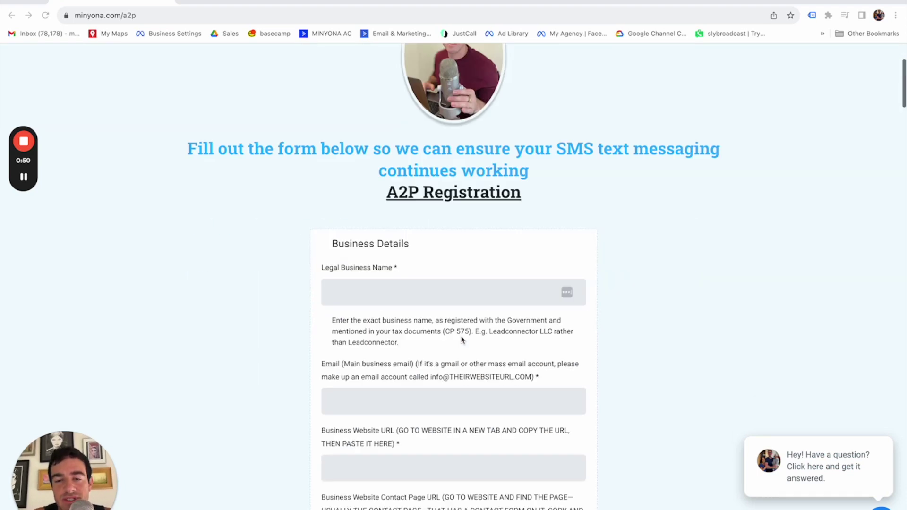
pyautogui.scroll(6, 462, 341)
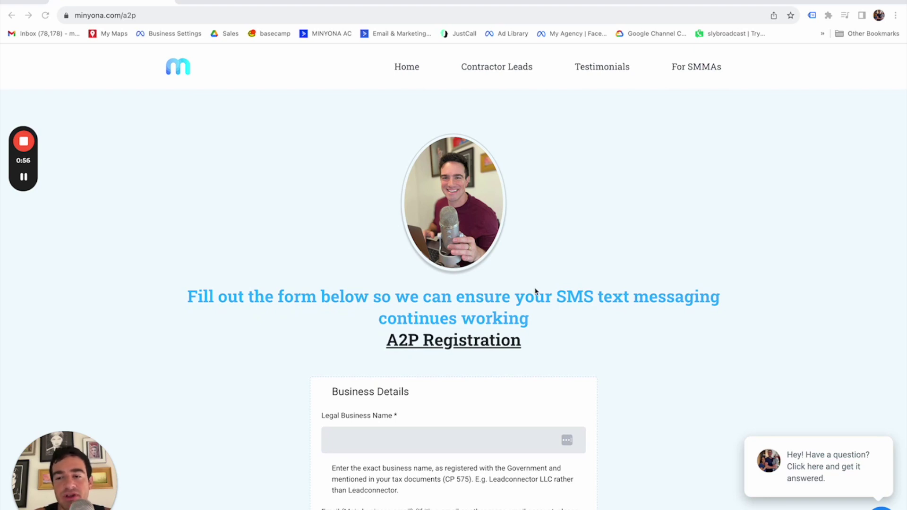
pyautogui.scroll(-2, 535, 290)
pyautogui.scroll(2, 537, 293)
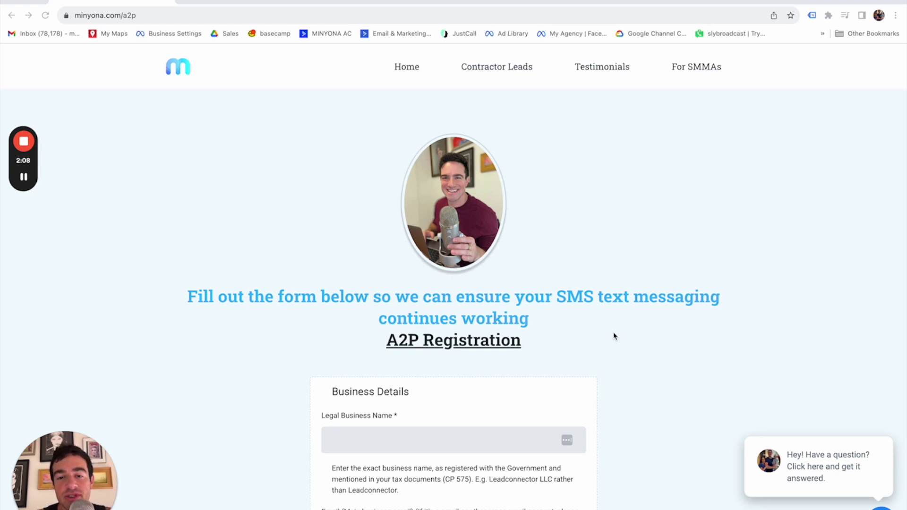
pyautogui.scroll(-5, 614, 337)
pyautogui.scroll(5, 614, 337)
pyautogui.scroll(-5, 615, 336)
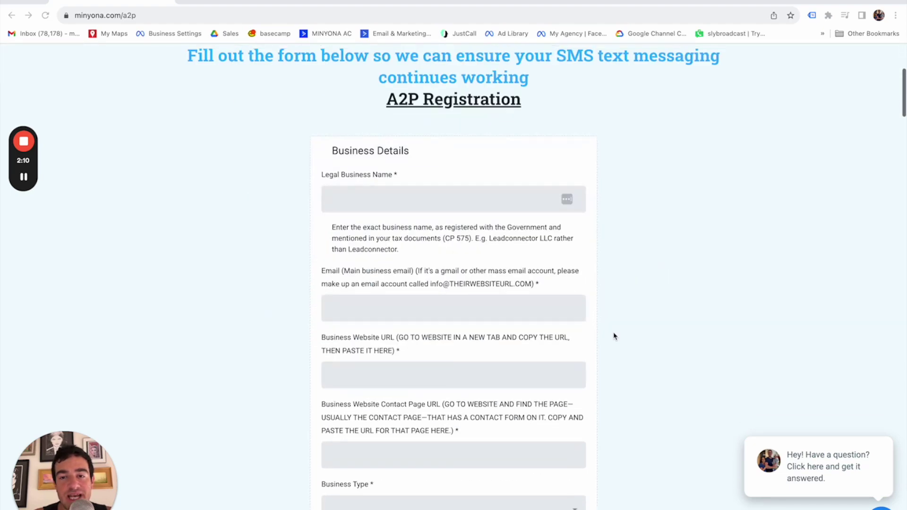
pyautogui.scroll(3, 614, 337)
pyautogui.scroll(-2, 615, 337)
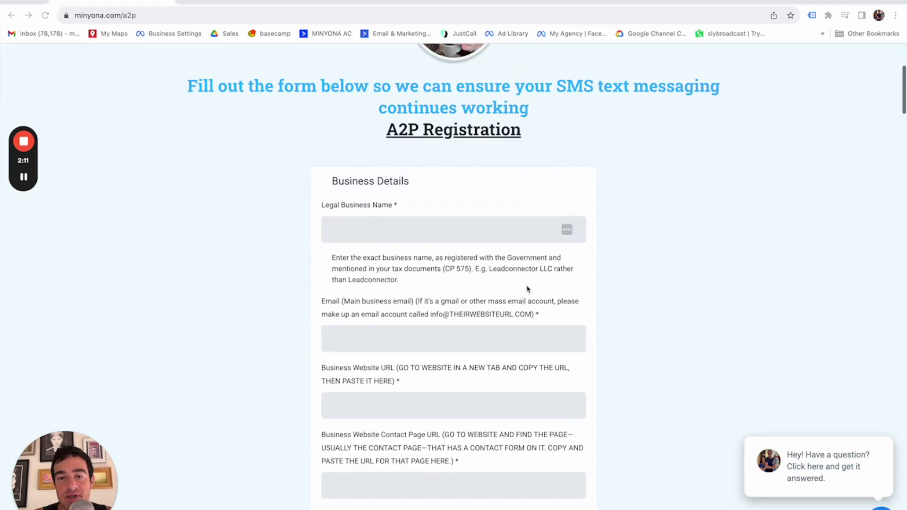
pyautogui.click(355, 229)
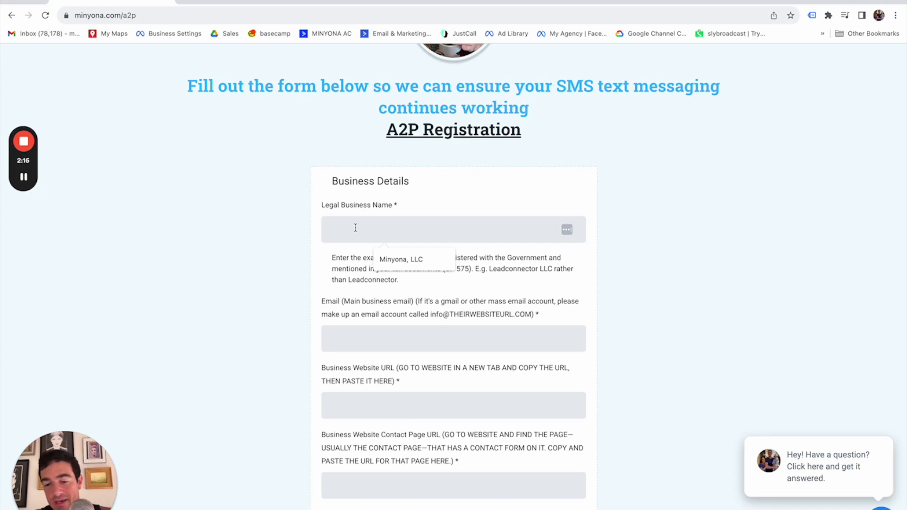
pyautogui.write("Michael's")
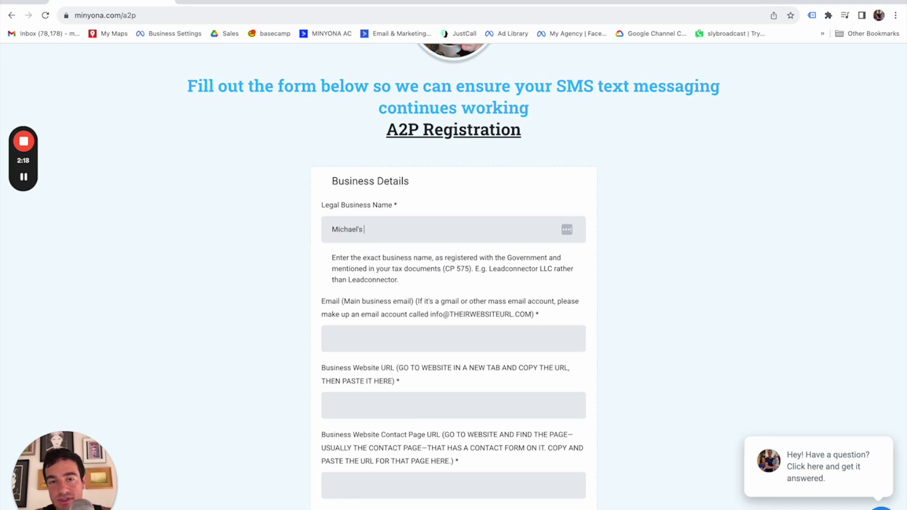
pyautogui.write(' Cle')
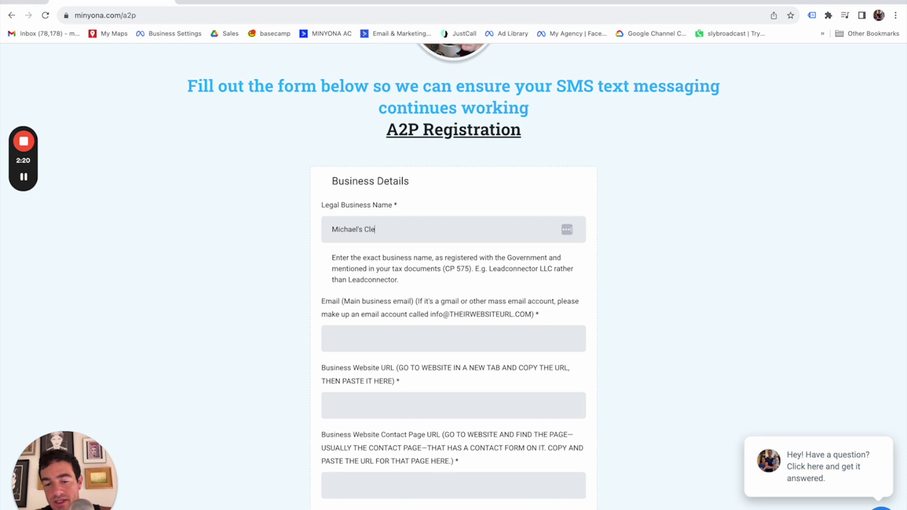
pyautogui.write('aning Company')
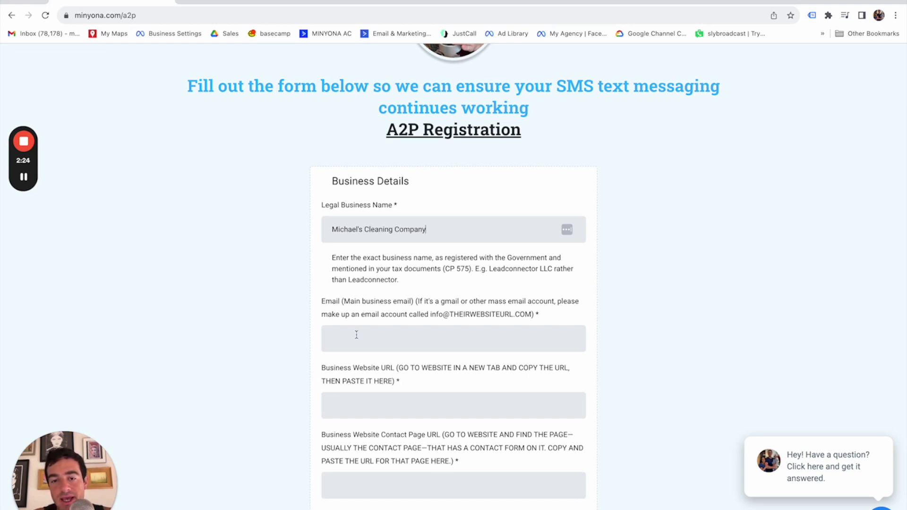
# Enter the company's main business e-mail address in the Email field
pyautogui.click(357, 336)
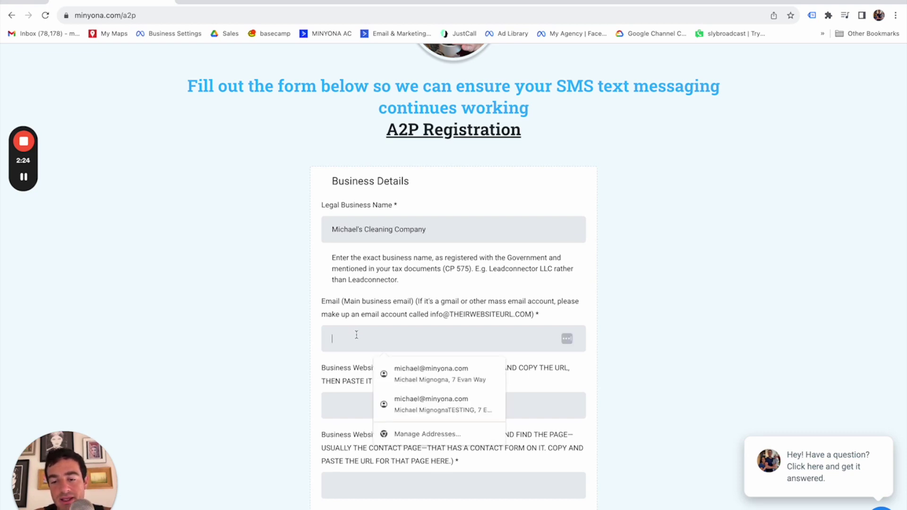
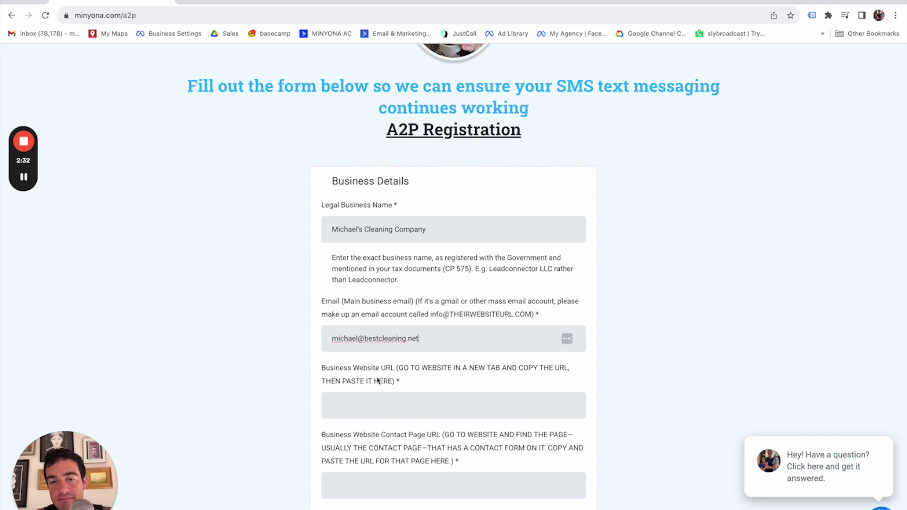
pyautogui.scroll(-4, 386, 391)
pyautogui.click(358, 228)
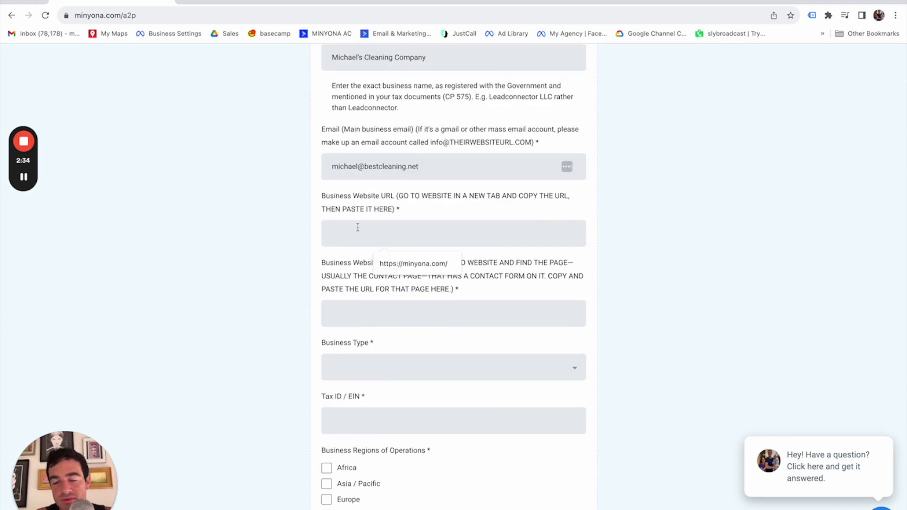
# Enter bestcleaning.com as Business Website URL and bestcleaning.com/contact as Contact Page URL, fixing a typo
pyautogui.write('bestclean')
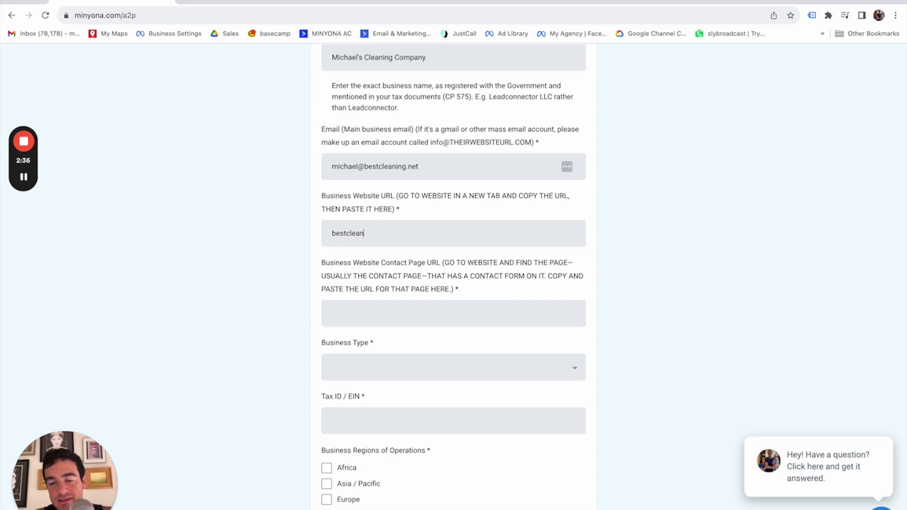
pyautogui.write('ing.com')
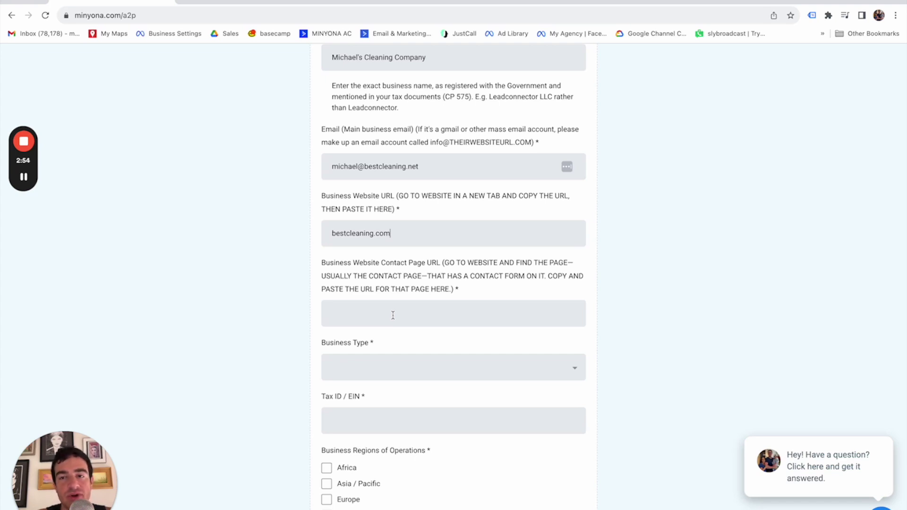
pyautogui.click(387, 315)
pyautogui.write('ww')
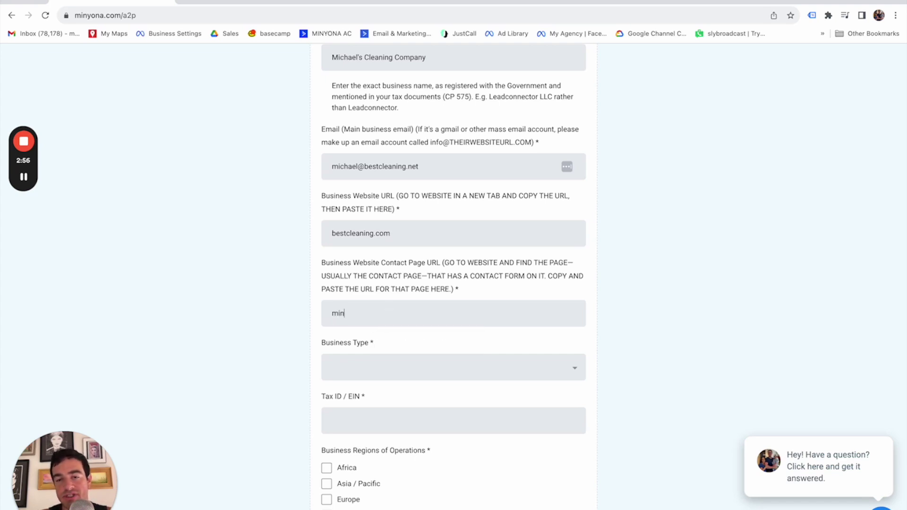
pyautogui.press('BackSpace')
pyautogui.press('BackSpace')
pyautogui.write('best')
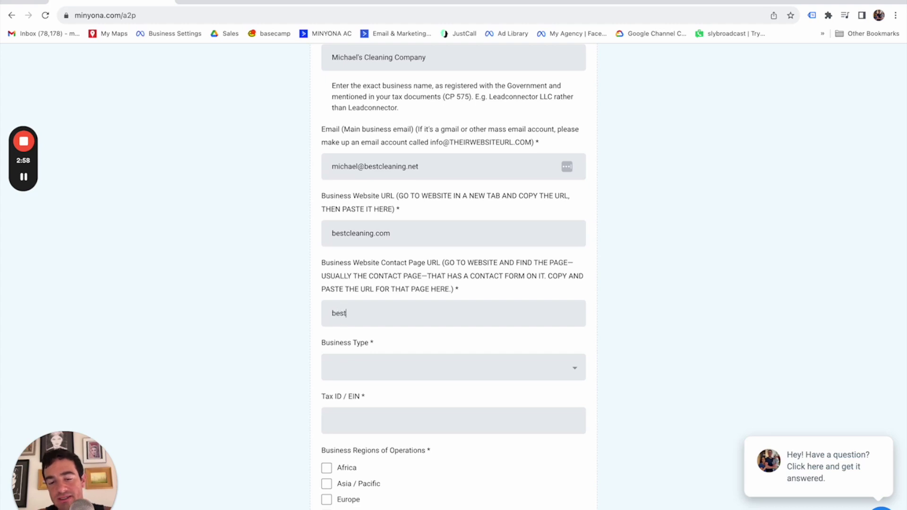
pyautogui.write('cleaning')
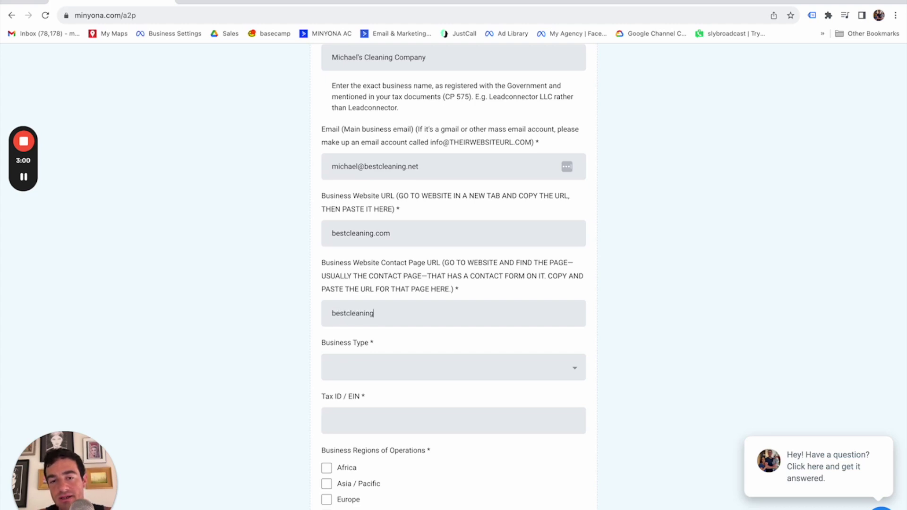
pyautogui.write('.com/')
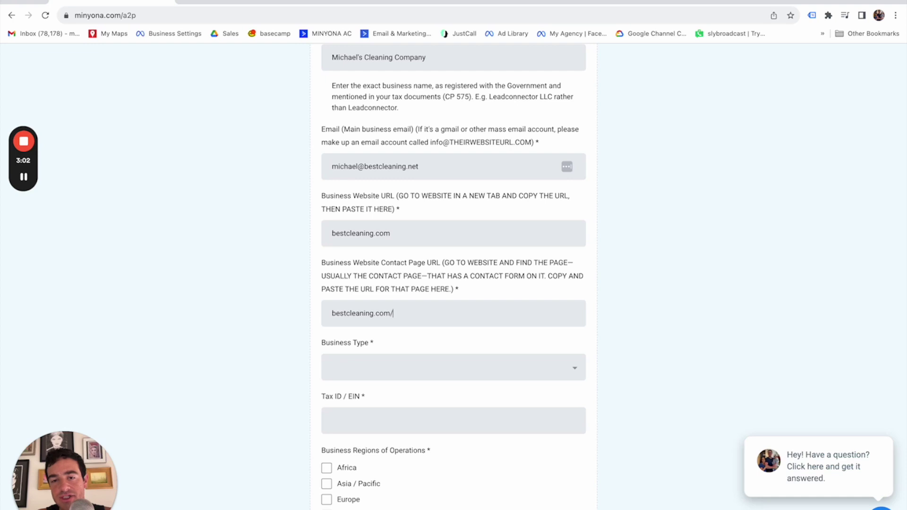
pyautogui.write('contact')
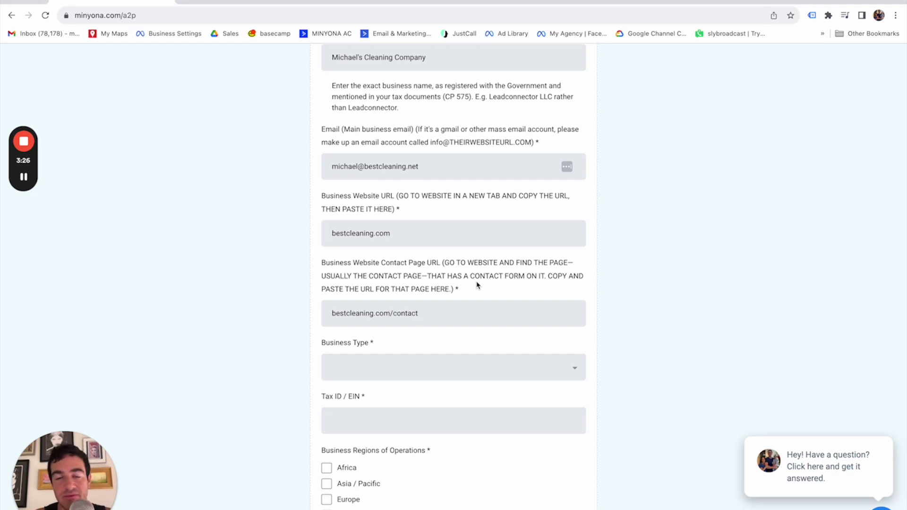
pyautogui.scroll(-1, 430, 274)
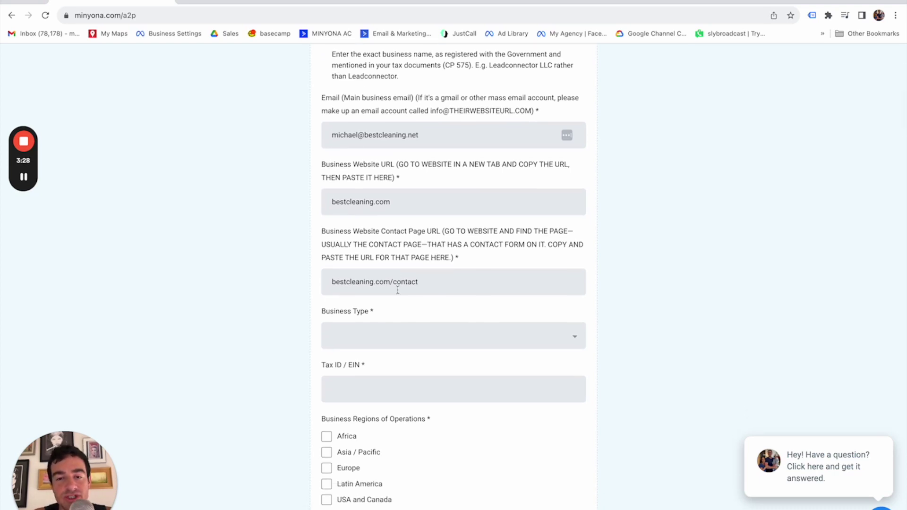
# Set Business Type to LLC, enter the Tax ID/EIN, and tick USA and Canada
pyautogui.scroll(-3, 398, 291)
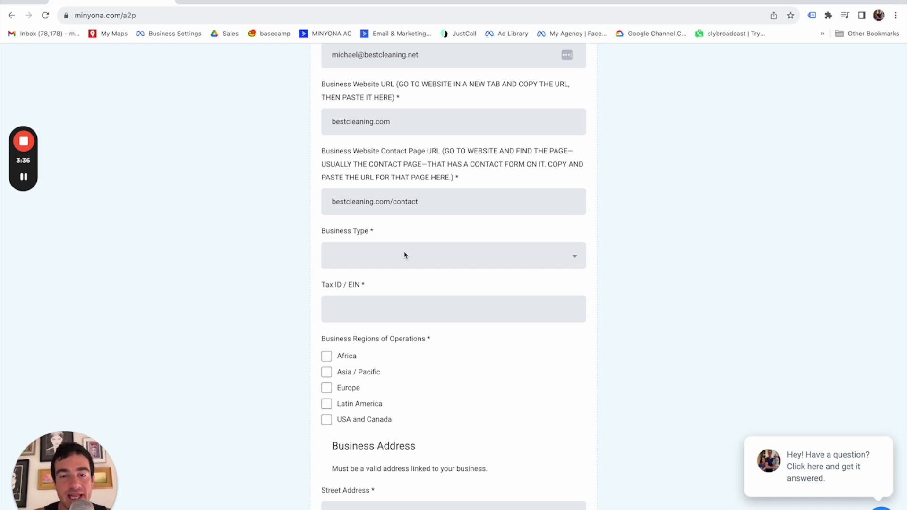
pyautogui.click(389, 257)
pyautogui.click(365, 317)
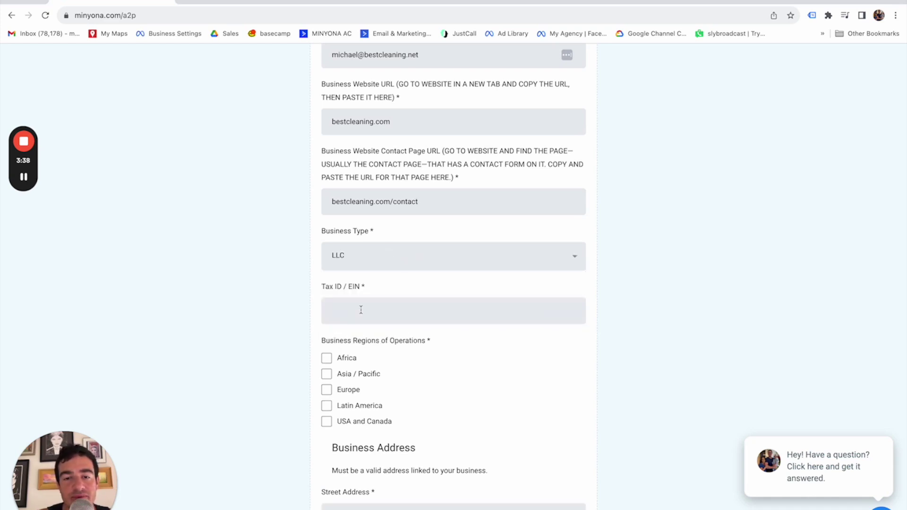
pyautogui.scroll(-1, 378, 302)
pyautogui.click(373, 273)
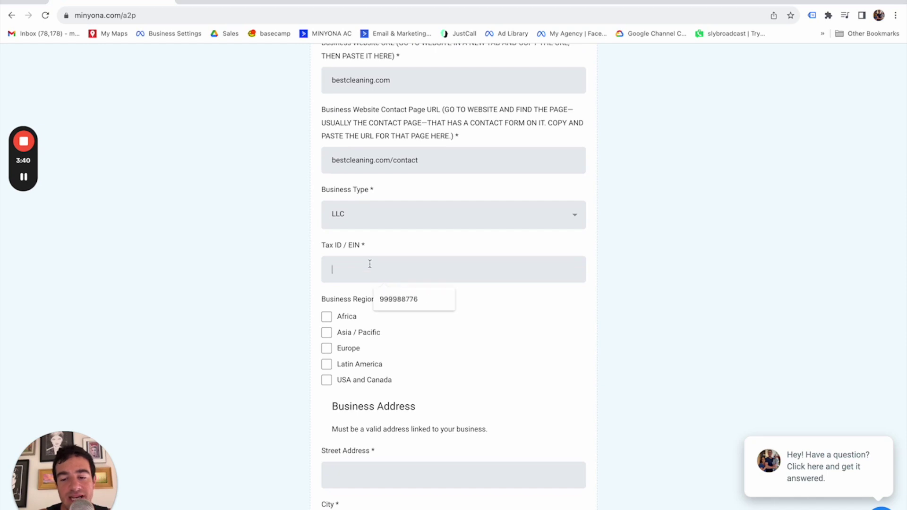
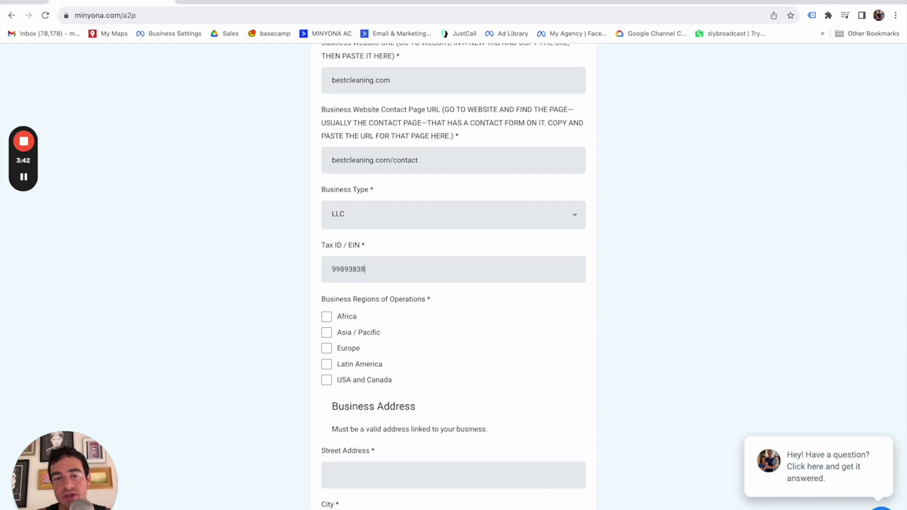
pyautogui.scroll(-4, 382, 297)
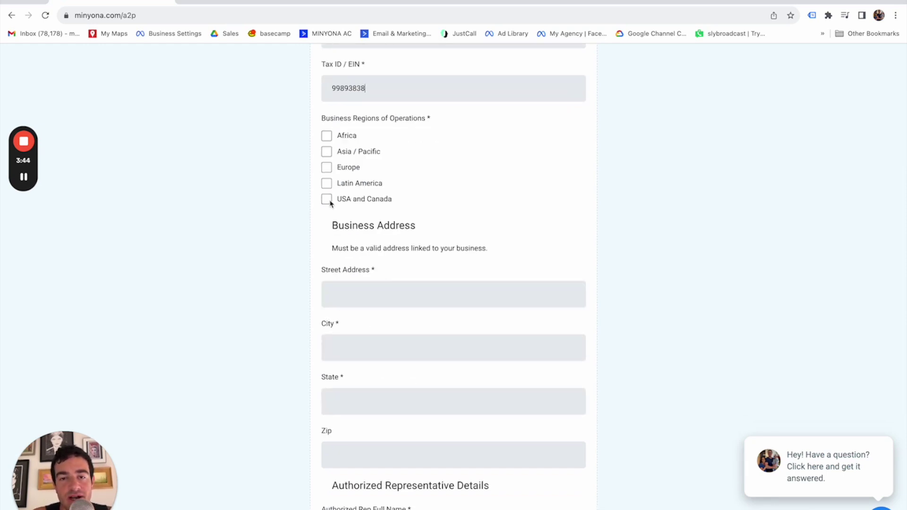
pyautogui.click(328, 201)
pyautogui.scroll(-1, 371, 282)
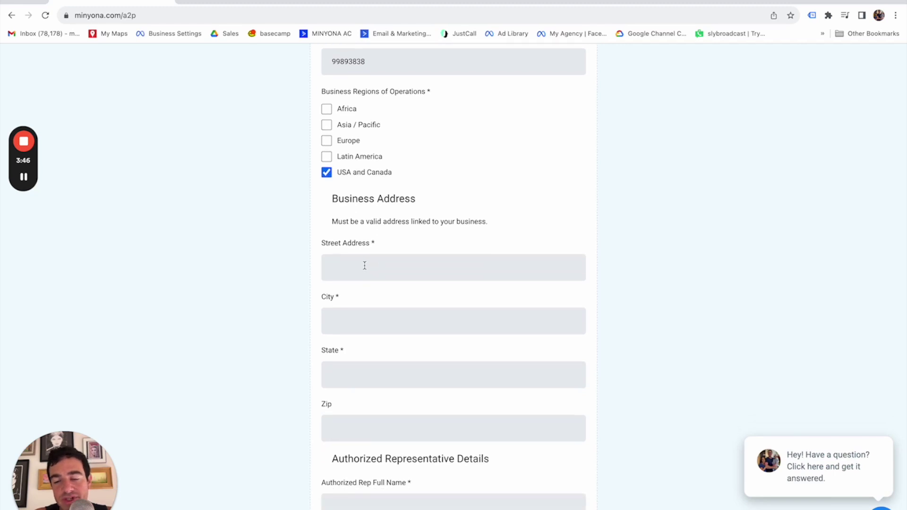
# Fill in the business street address, city, state and zip code
pyautogui.click(364, 265)
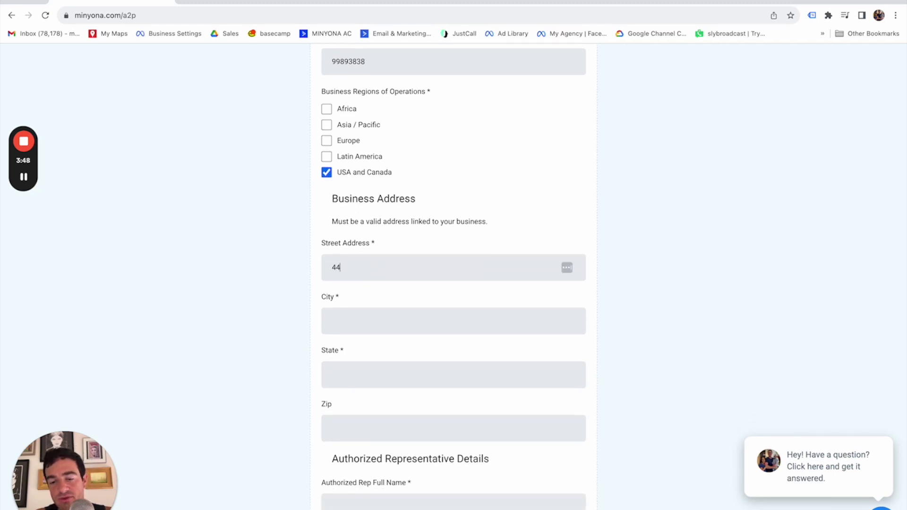
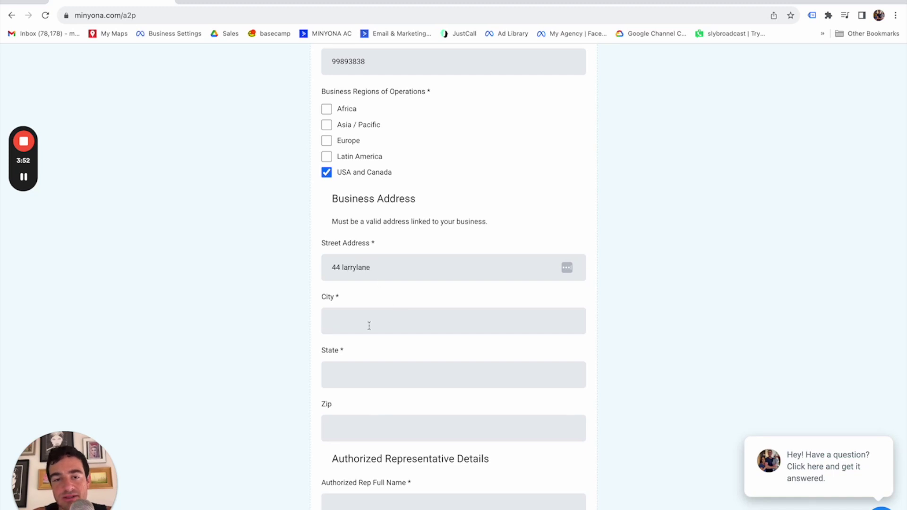
pyautogui.click(366, 322)
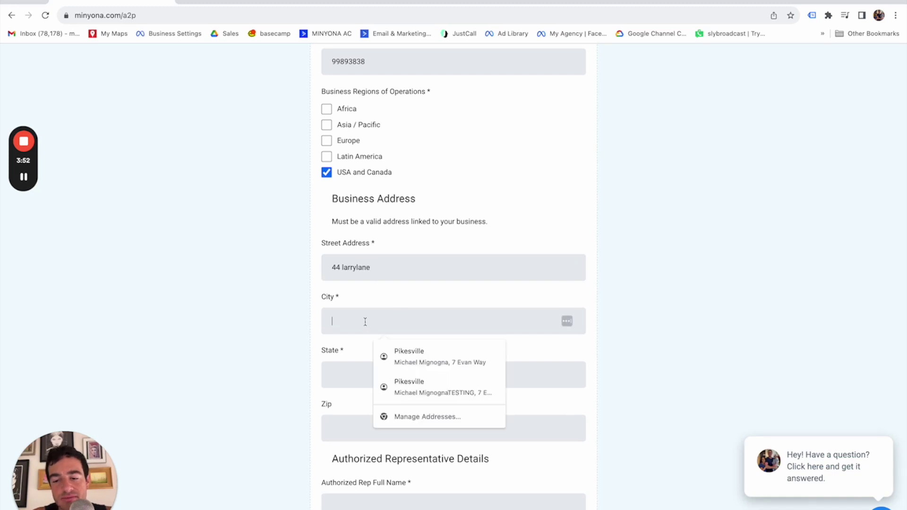
pyautogui.write('pike')
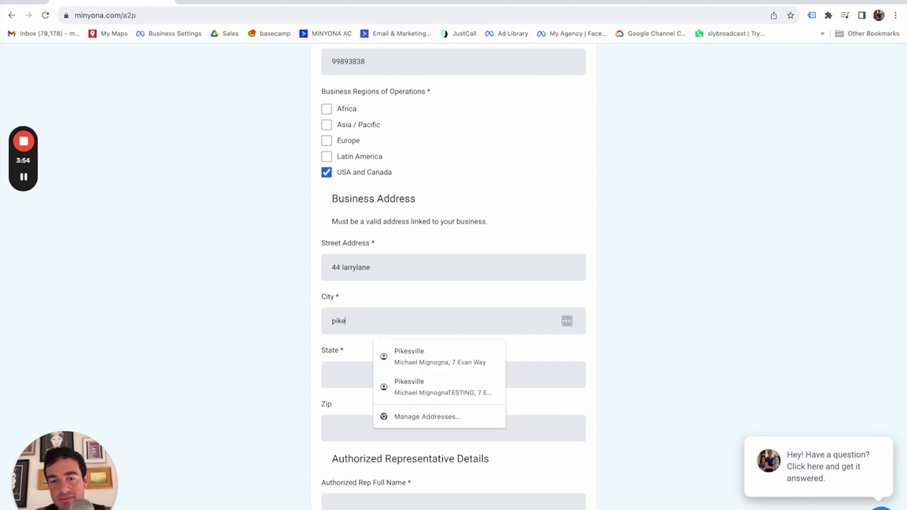
pyautogui.write('scille')
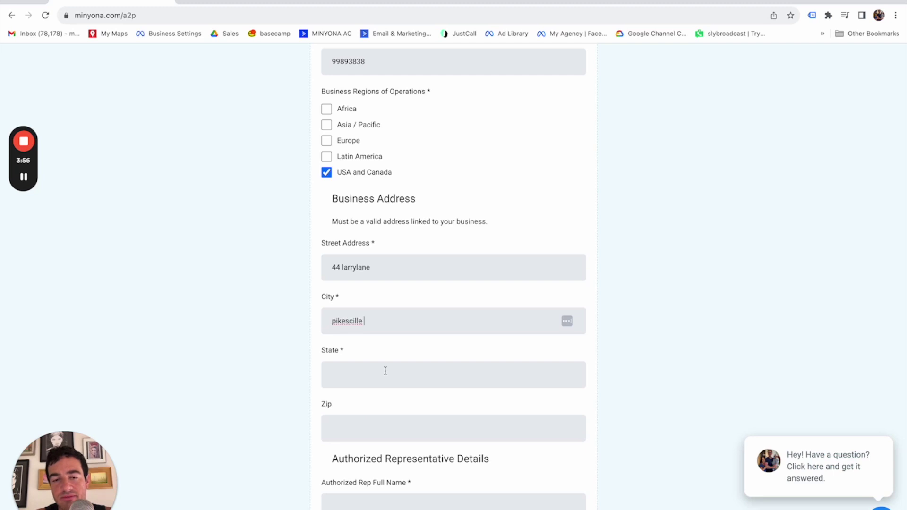
pyautogui.click(369, 367)
pyautogui.write('md')
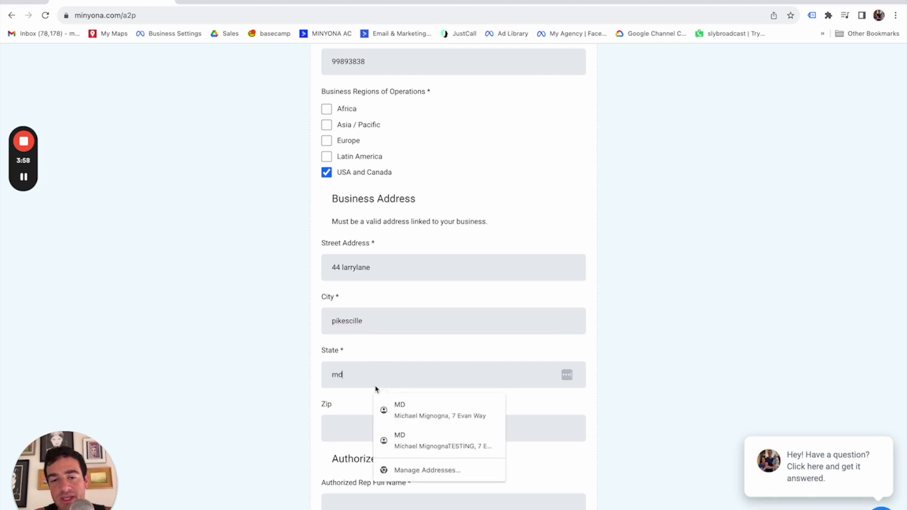
pyautogui.click(333, 430)
pyautogui.write('21208')
pyautogui.scroll(-2, 328, 368)
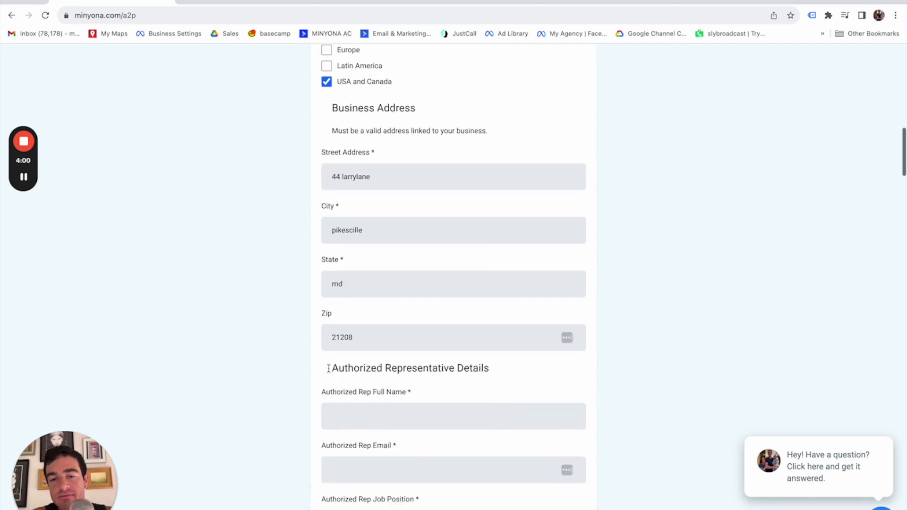
pyautogui.scroll(-3, 328, 368)
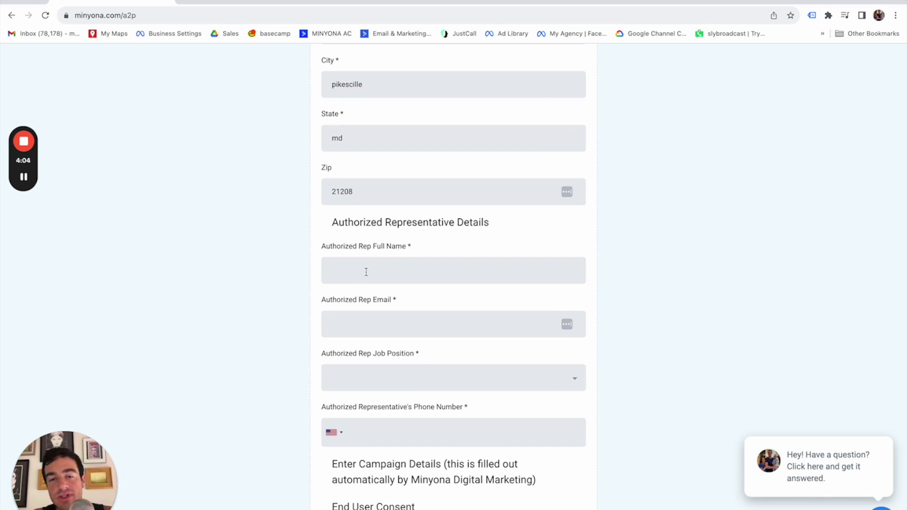
pyautogui.scroll(-2, 366, 272)
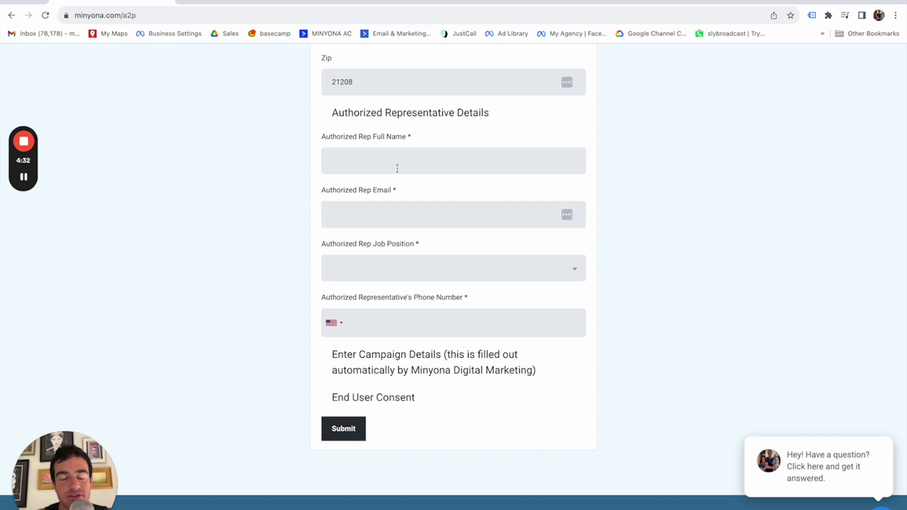
pyautogui.click(365, 158)
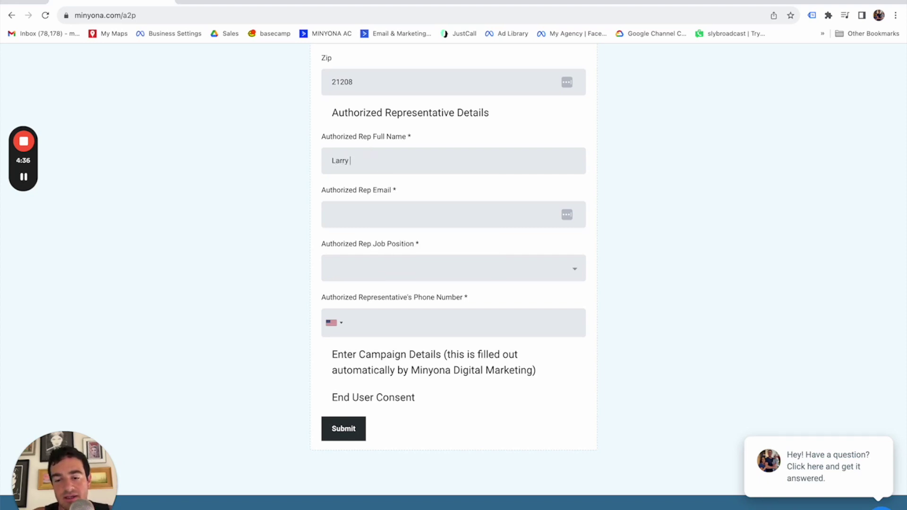
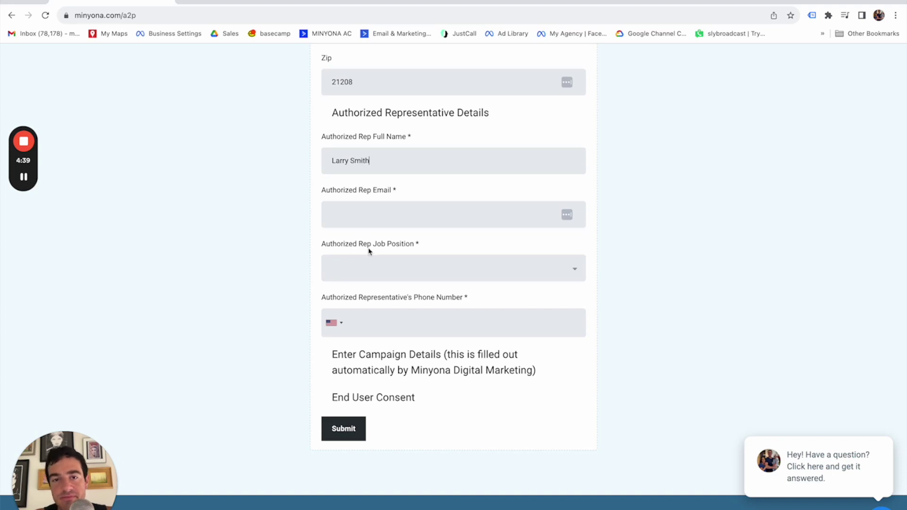
# Enter the authorized representative's full name, e-mail, GM job position and phone number
pyautogui.click(352, 217)
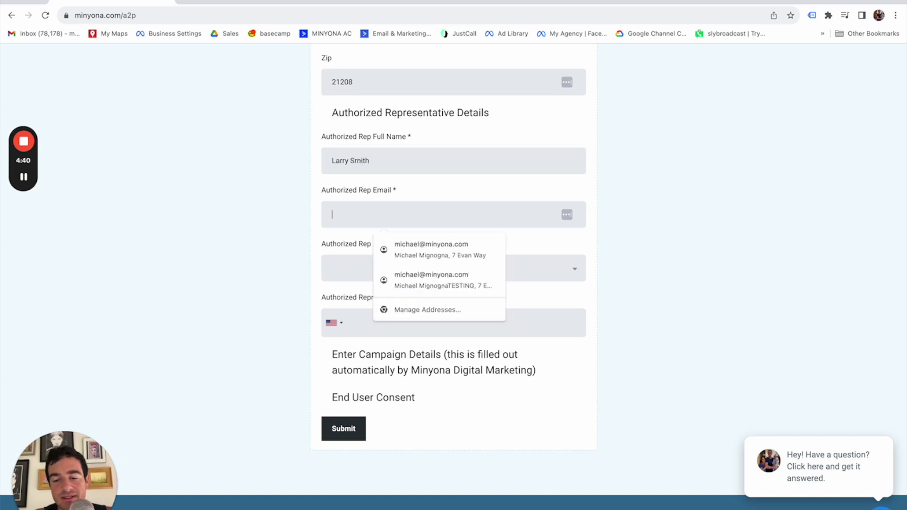
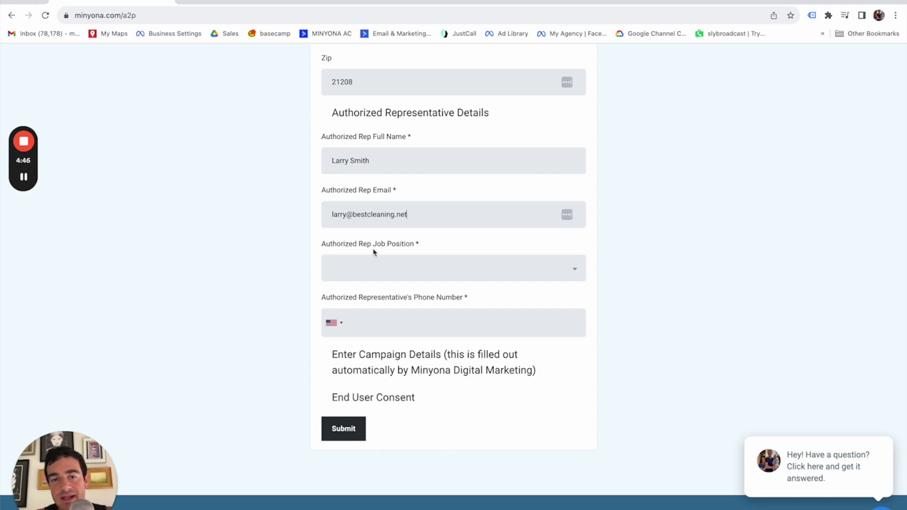
pyautogui.click(358, 265)
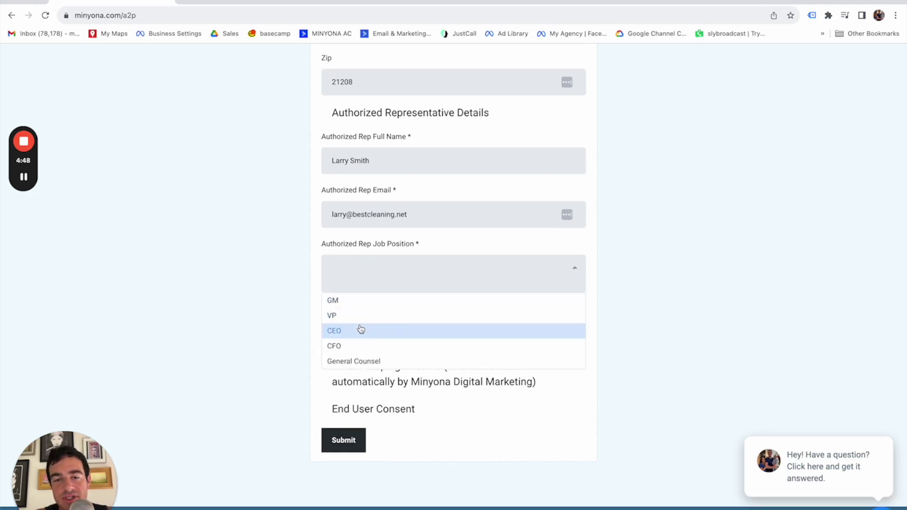
pyautogui.click(355, 319)
pyautogui.click(355, 271)
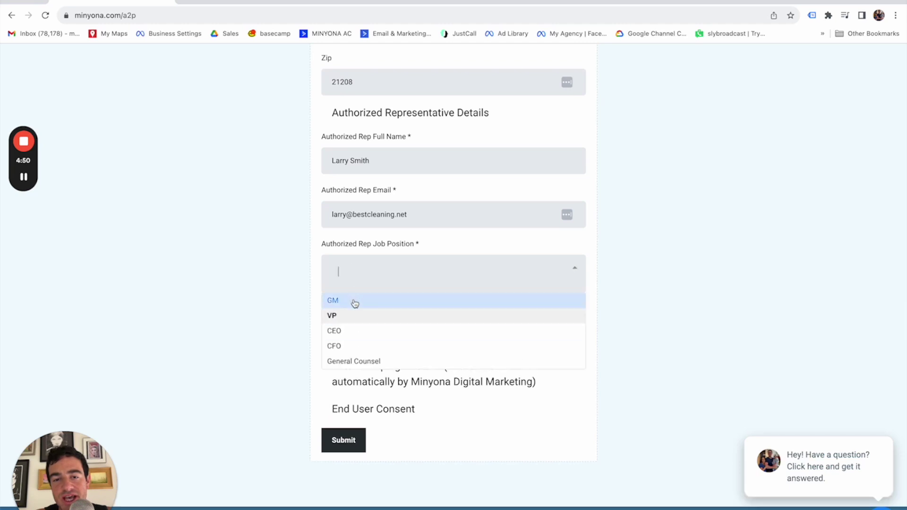
pyautogui.click(354, 302)
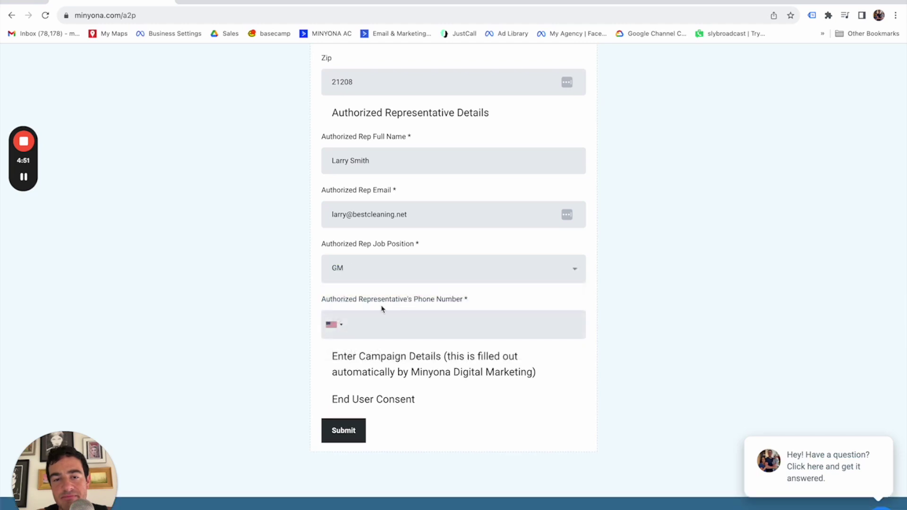
pyautogui.click(399, 325)
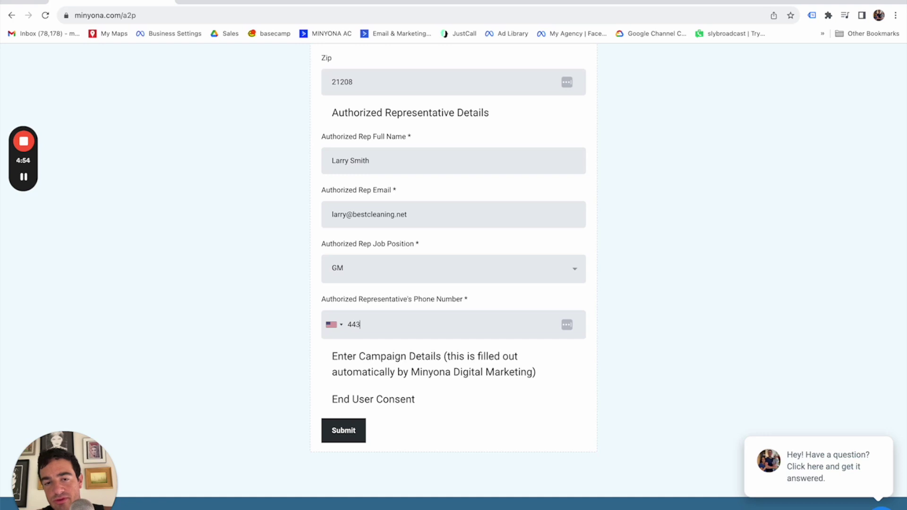
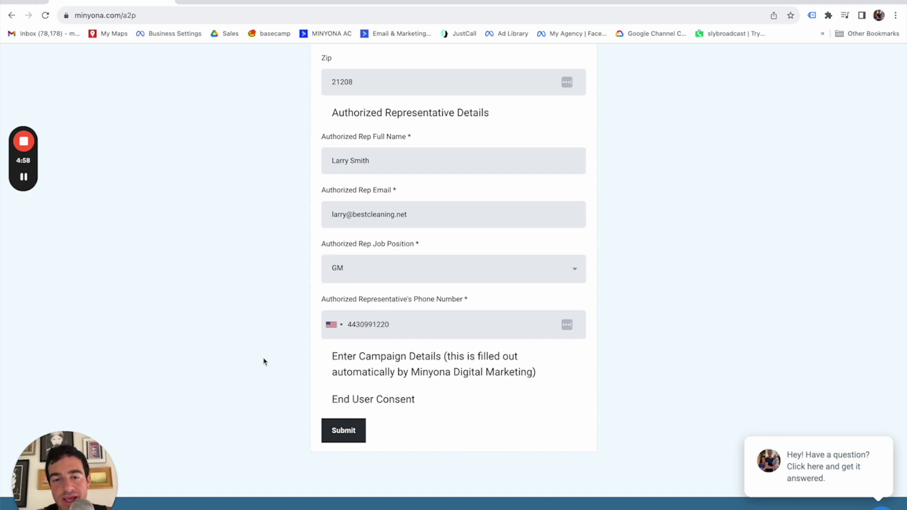
# Replace the wrong 0 with 5 in the representative's phone number and resubmit the form
pyautogui.click(348, 435)
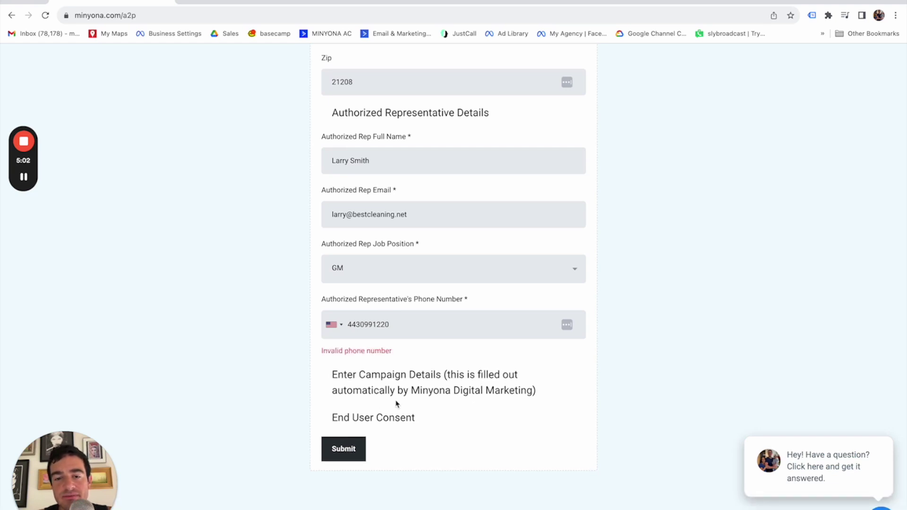
pyautogui.click(350, 325)
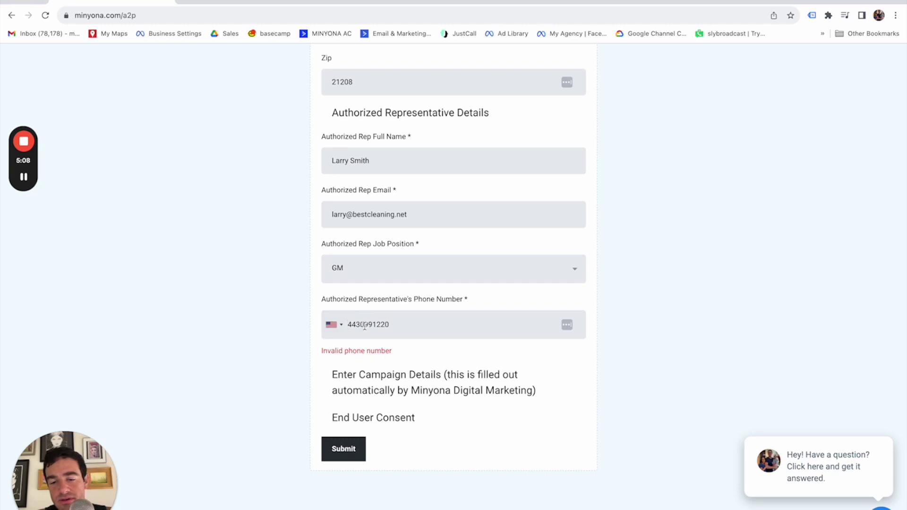
pyautogui.click(365, 326)
pyautogui.press('BackSpace')
pyautogui.write('599-')
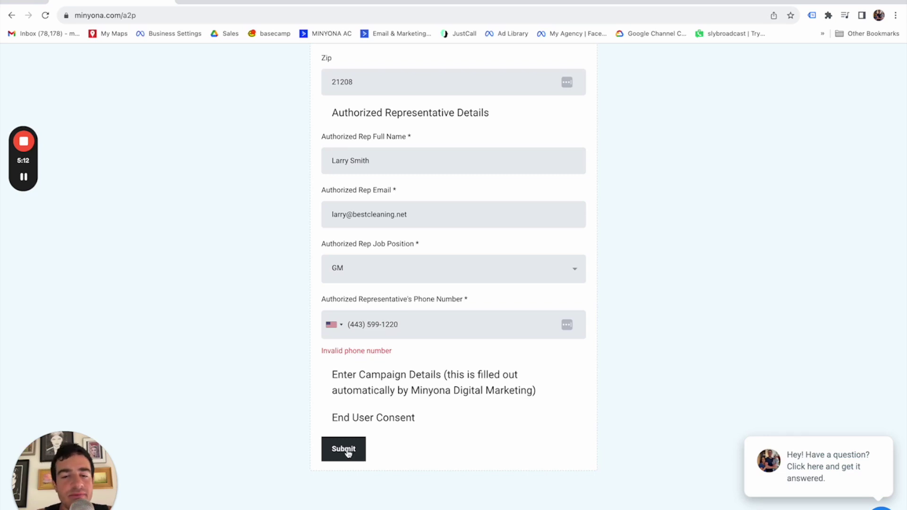
pyautogui.click(347, 453)
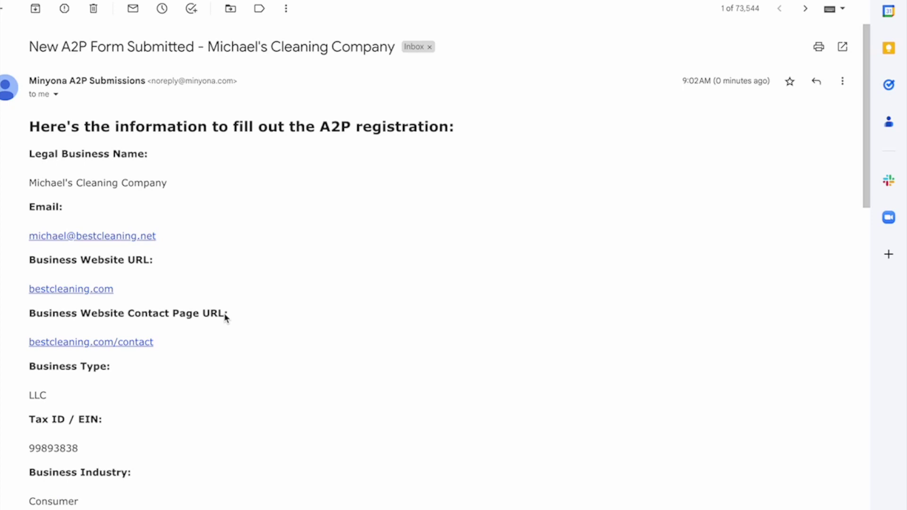
# Scroll through the New A2P Form Submitted email down to its Campaign Details section
pyautogui.scroll(-3, 259, 287)
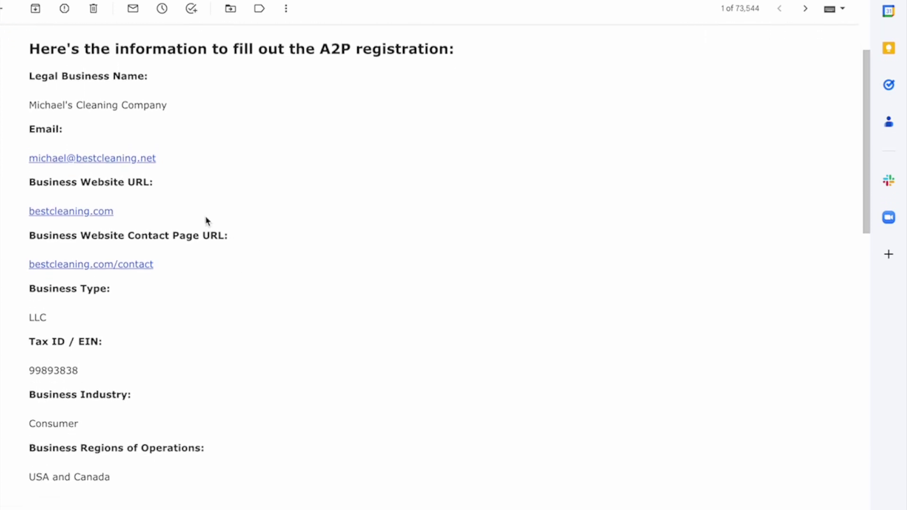
pyautogui.scroll(-1, 66, 180)
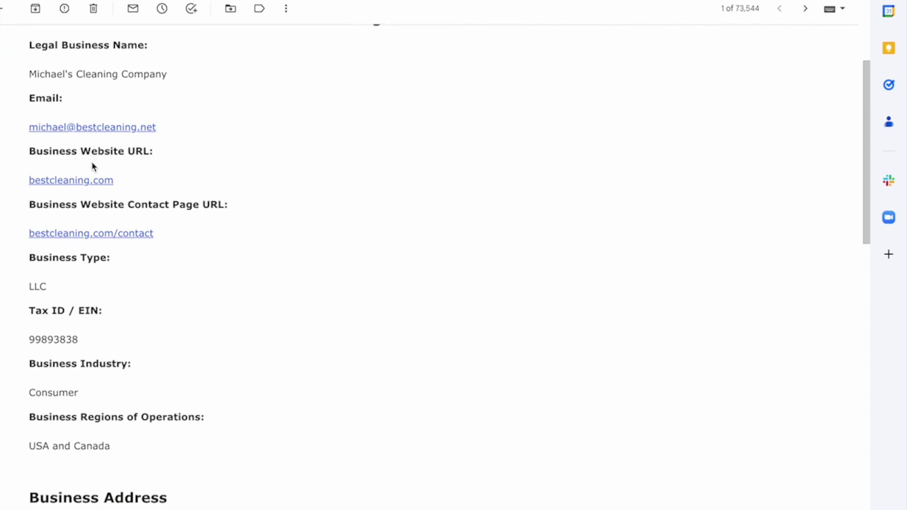
pyautogui.scroll(-2, 43, 232)
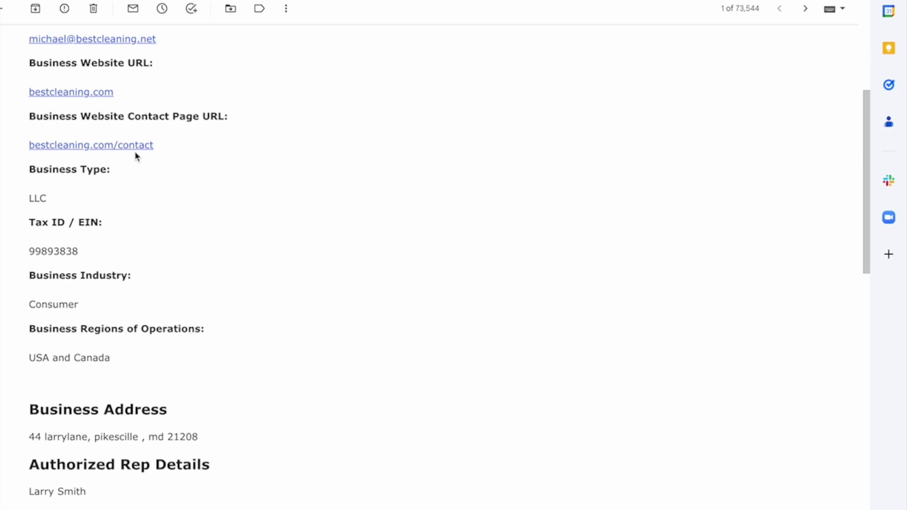
pyautogui.scroll(-15, 132, 165)
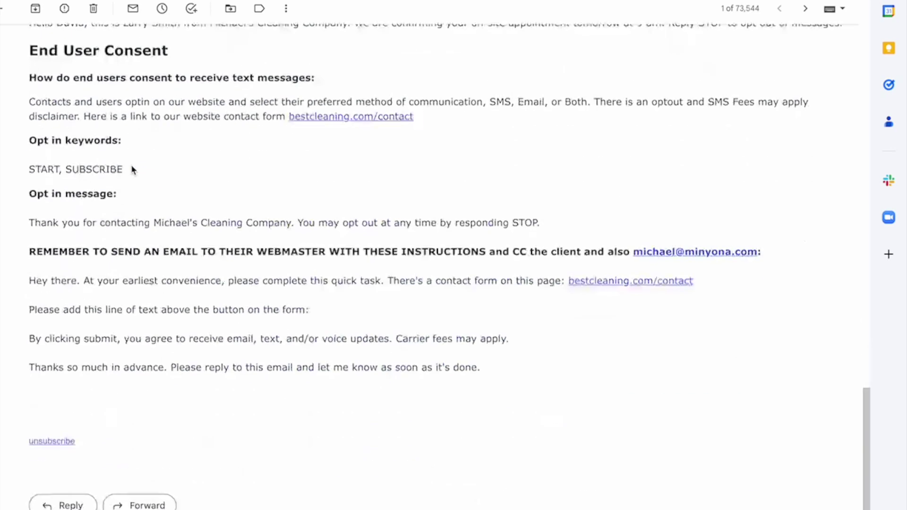
pyautogui.scroll(20, 107, 290)
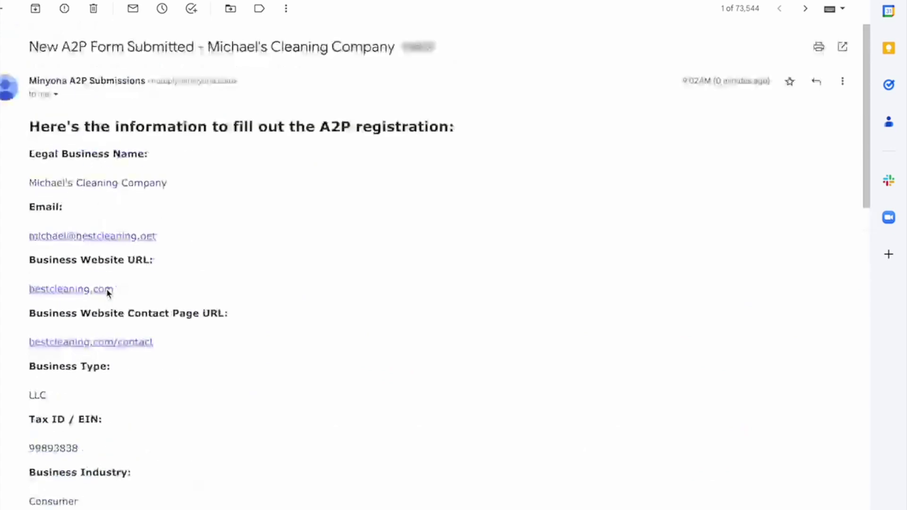
pyautogui.scroll(-3, 107, 290)
pyautogui.scroll(-1, 70, 289)
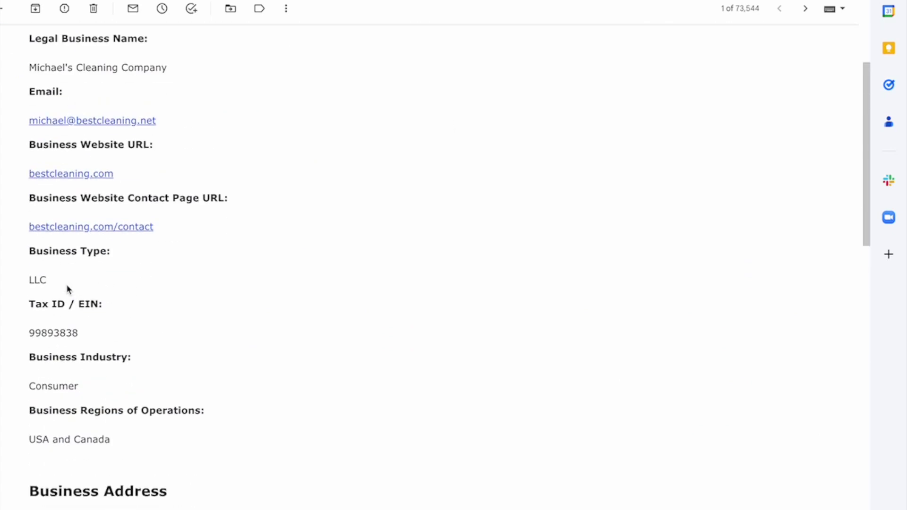
pyautogui.scroll(-3, 71, 290)
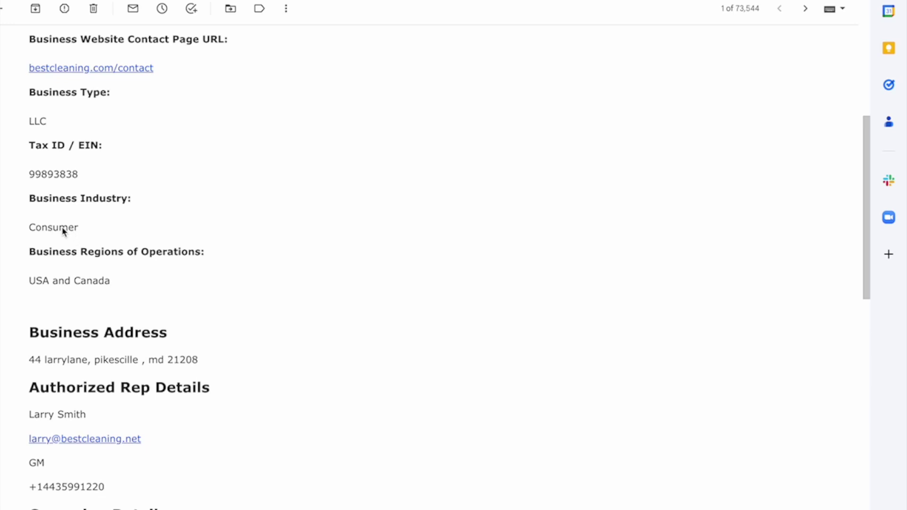
pyautogui.scroll(-3, 85, 252)
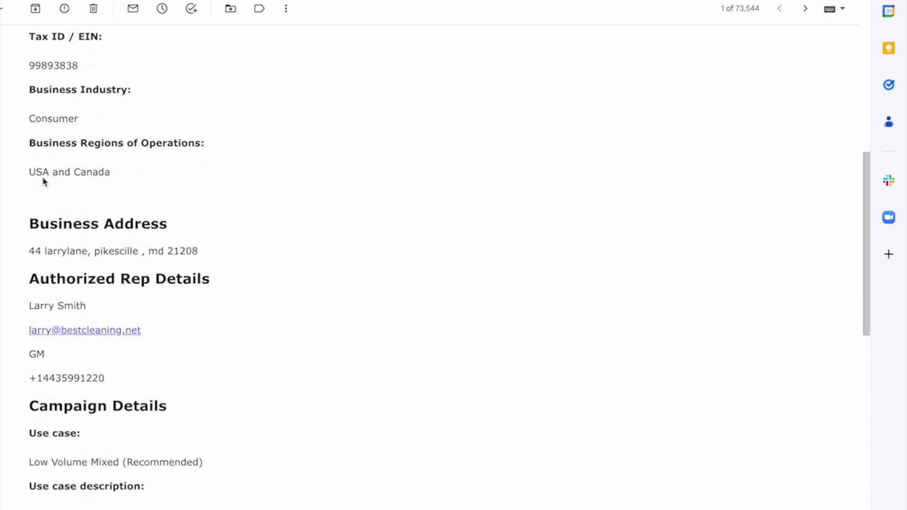
pyautogui.scroll(-2, 80, 185)
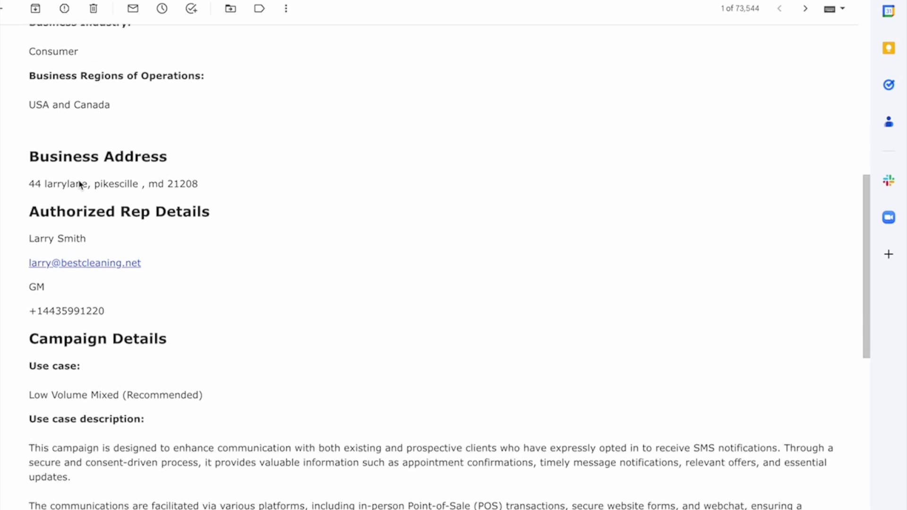
pyautogui.scroll(-2, 112, 185)
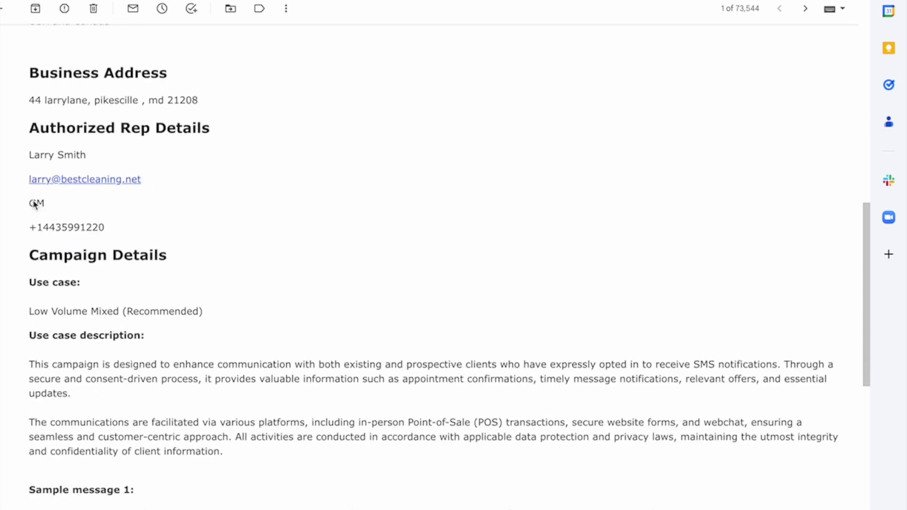
pyautogui.scroll(-4, 83, 270)
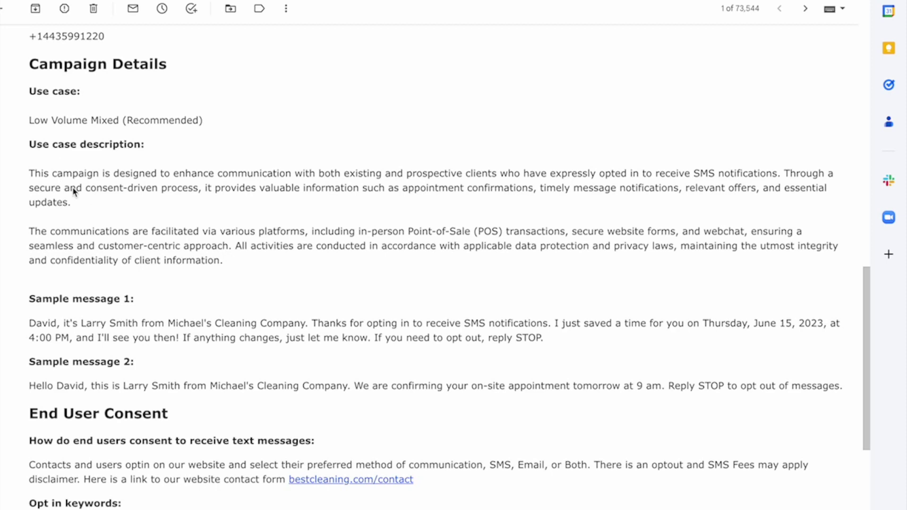
pyautogui.moveTo(241, 261); pyautogui.dragTo(31, 175)
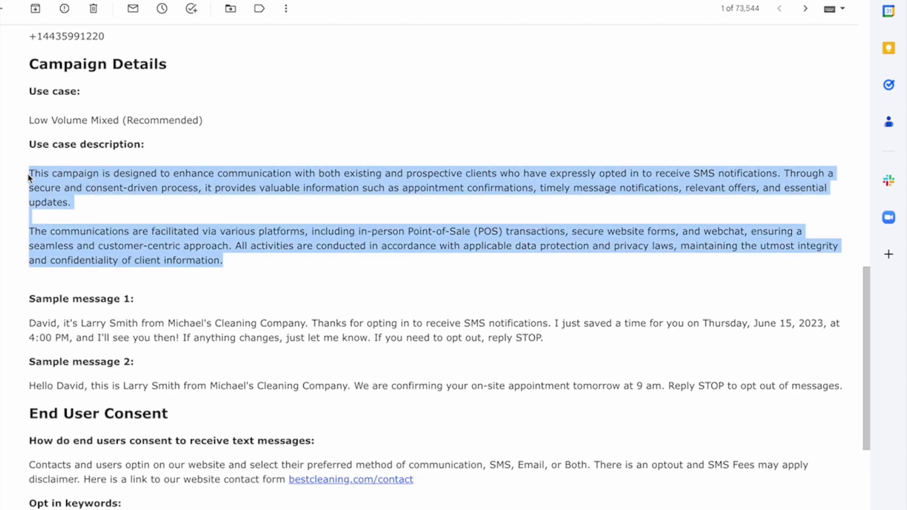
pyautogui.scroll(-3, 161, 220)
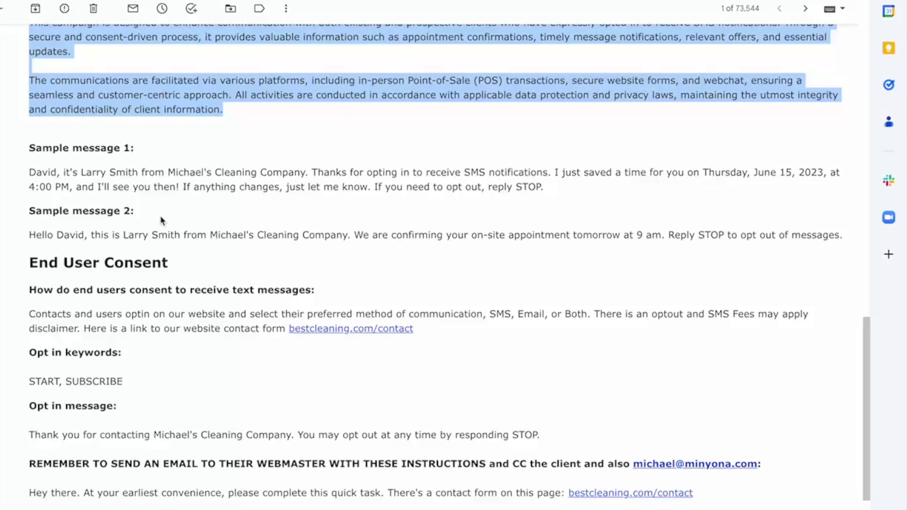
pyautogui.click(174, 182)
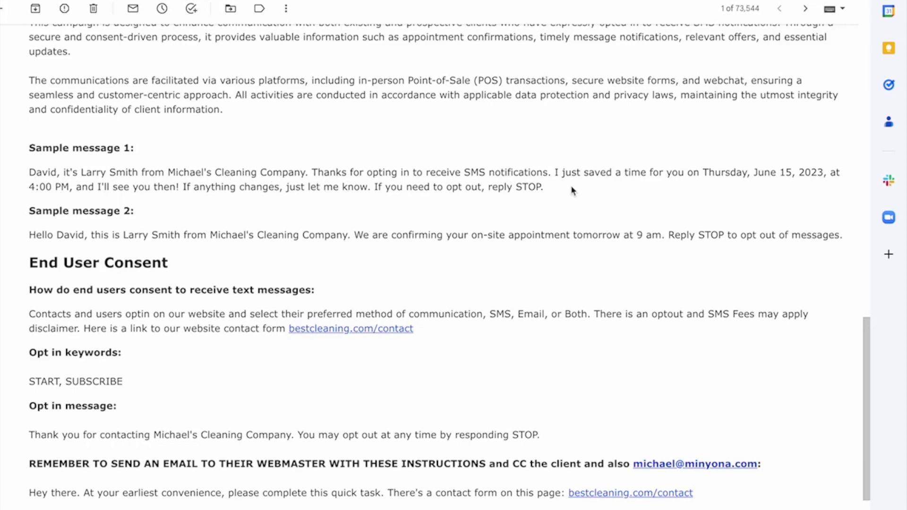
pyautogui.scroll(-1, 135, 255)
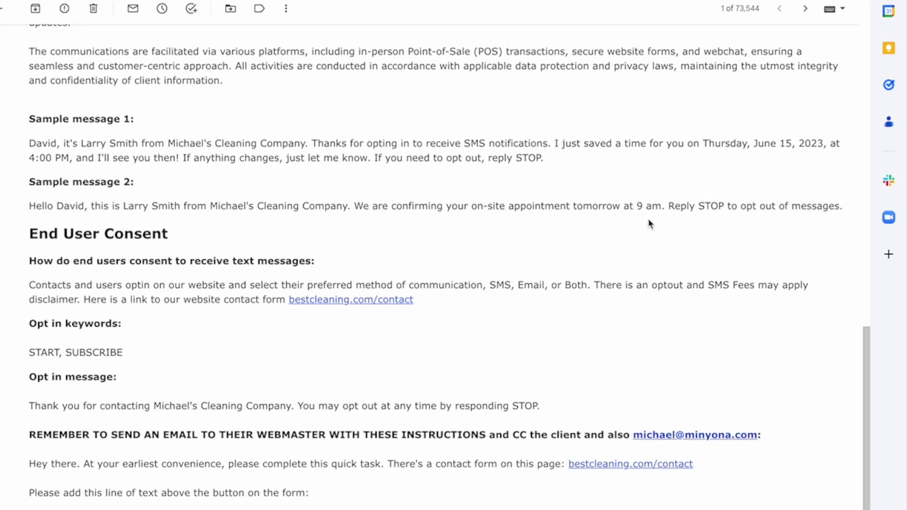
pyautogui.scroll(-2, 648, 223)
pyautogui.scroll(-1, 62, 239)
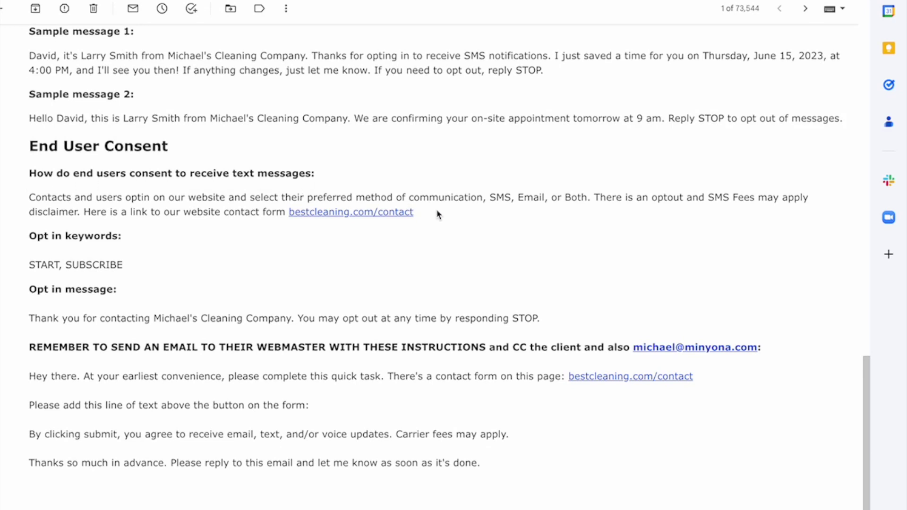
pyautogui.moveTo(437, 214); pyautogui.dragTo(32, 200)
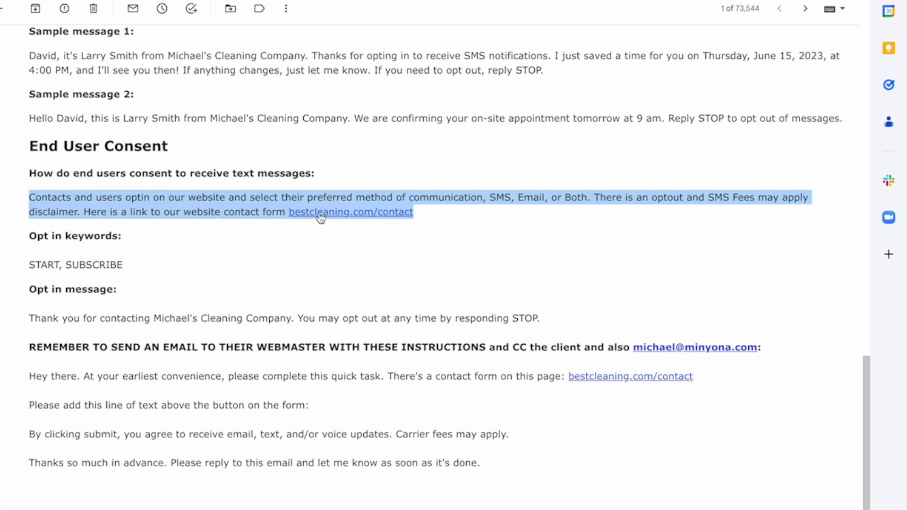
pyautogui.click(440, 214)
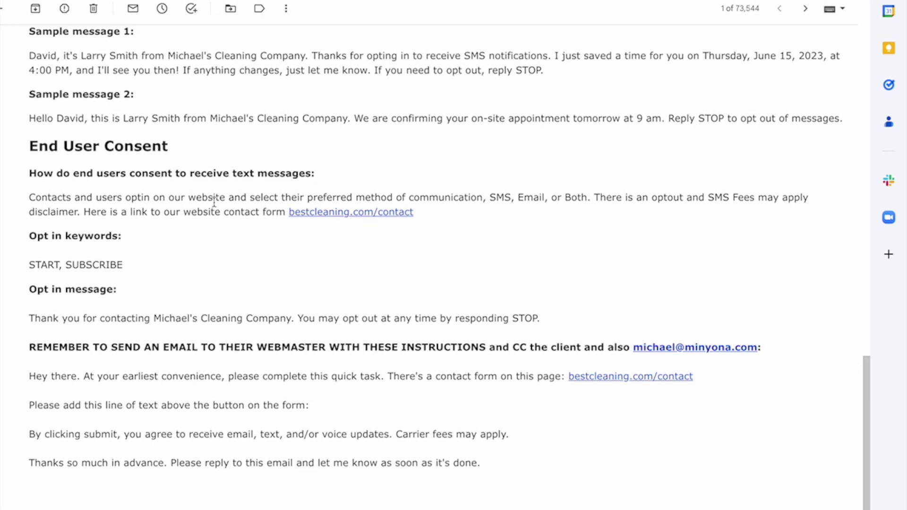
pyautogui.scroll(-1, 71, 257)
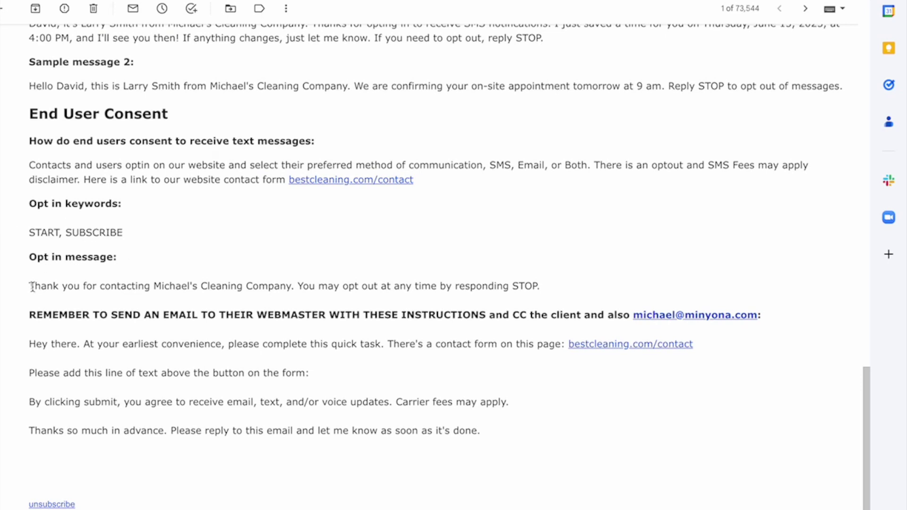
pyautogui.moveTo(32, 287); pyautogui.dragTo(545, 278)
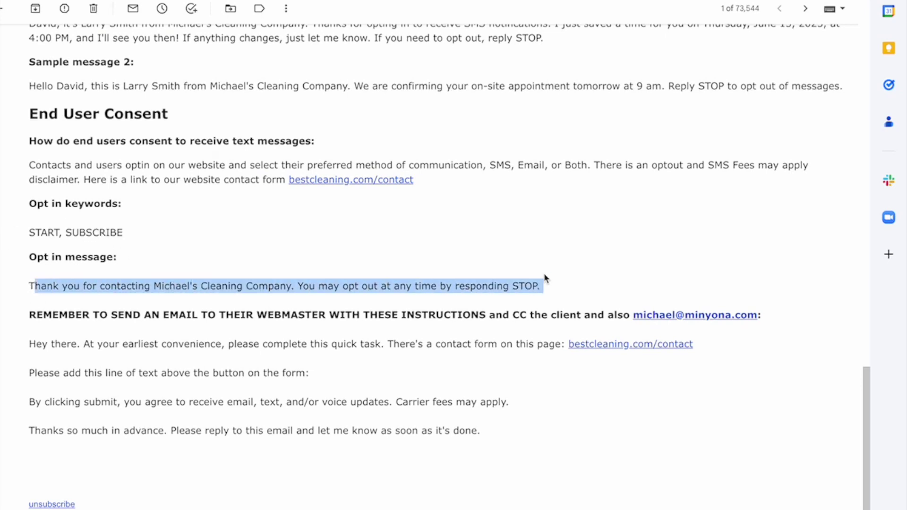
pyautogui.click(543, 274)
pyautogui.scroll(-2, 231, 333)
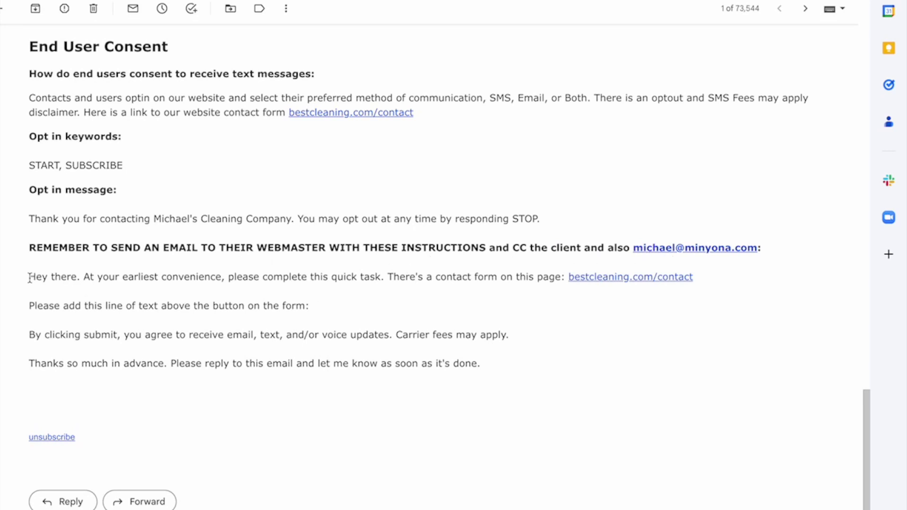
pyautogui.moveTo(29, 278); pyautogui.dragTo(504, 374)
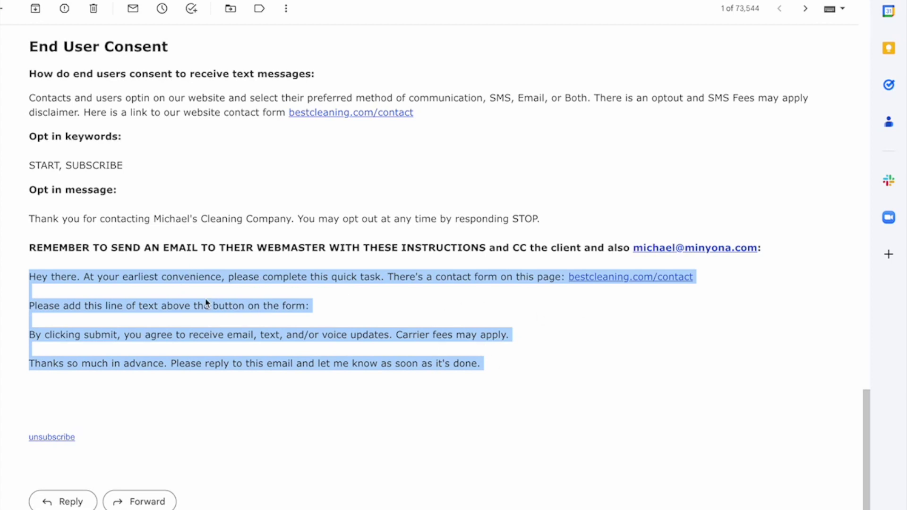
pyautogui.click(37, 343)
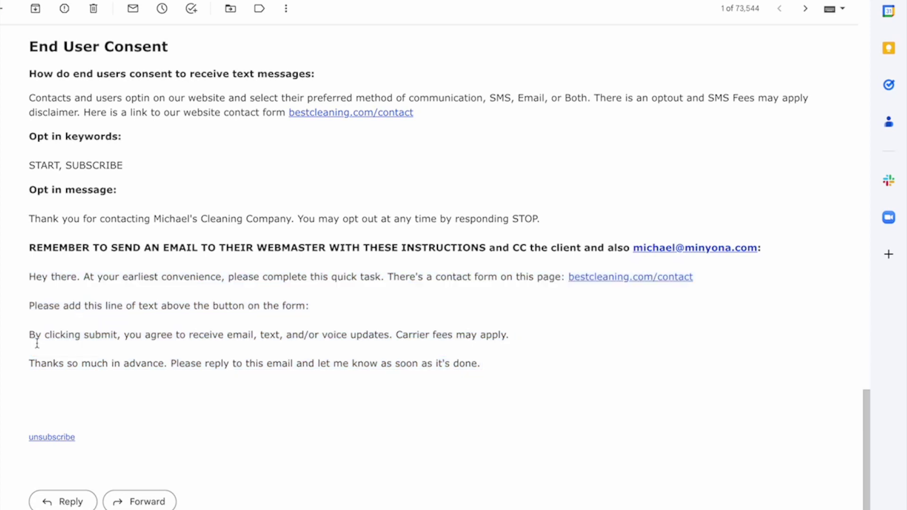
pyautogui.moveTo(30, 335); pyautogui.dragTo(527, 339)
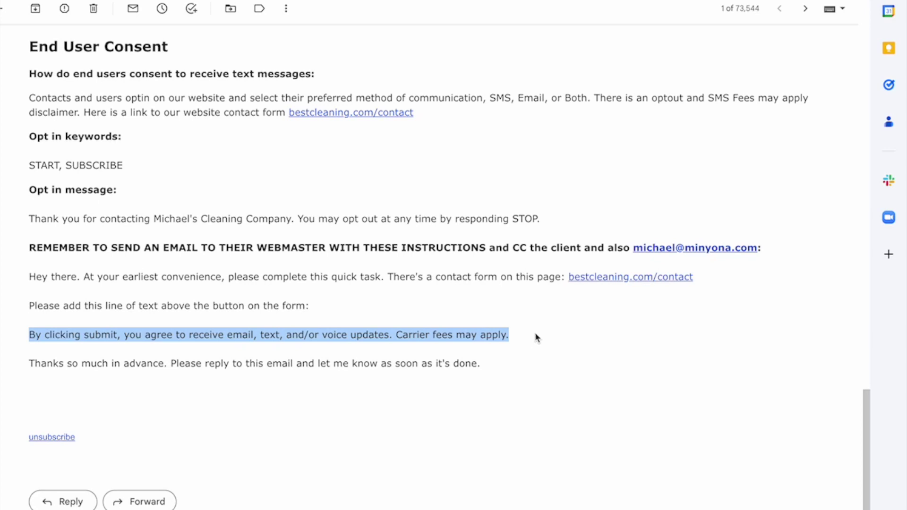
pyautogui.click(521, 341)
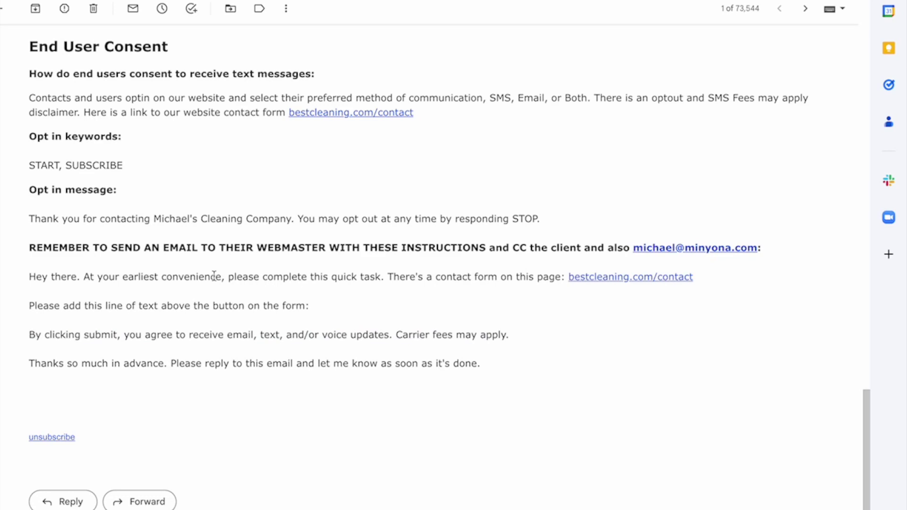
pyautogui.scroll(20, 225, 251)
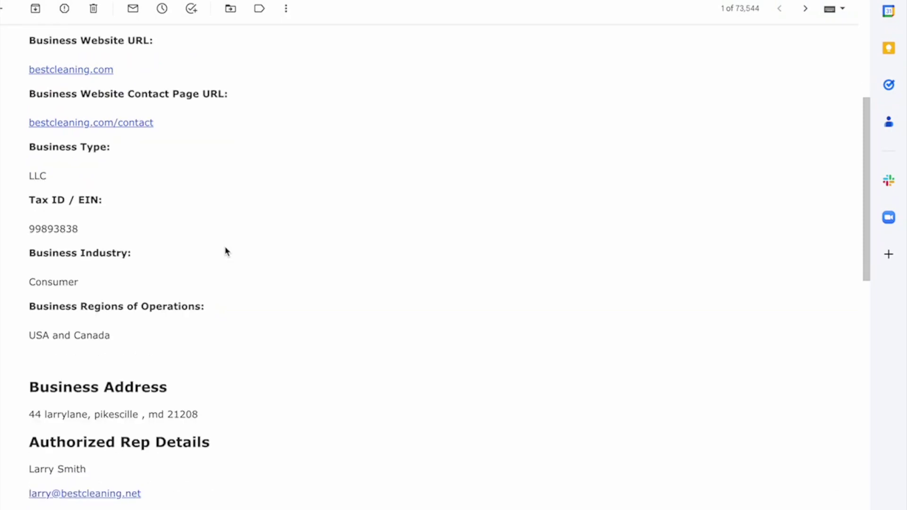
# Scroll the A2P summary email once more before switching to HighLevel
pyautogui.scroll(-20, 225, 251)
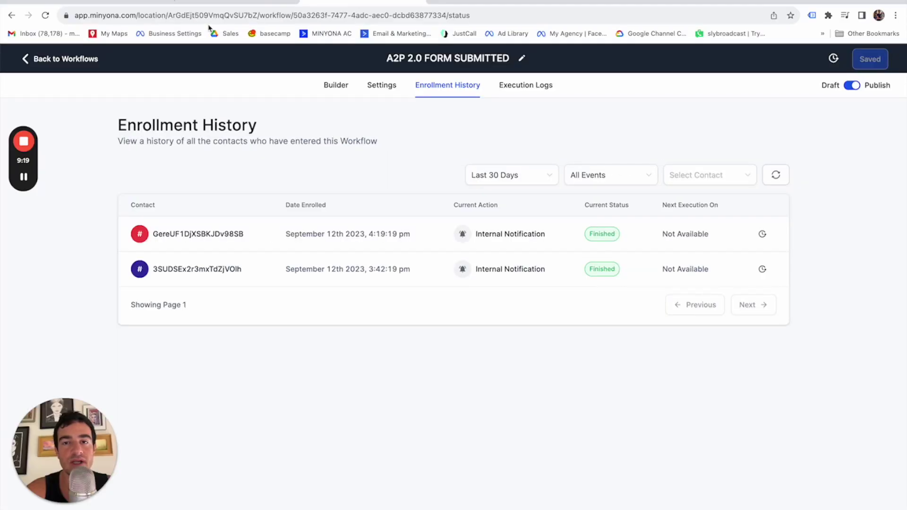
# Open the A2P 2.0 FORM SUBMITTED workflow and inspect its form-submitted trigger settings
pyautogui.click(69, 60)
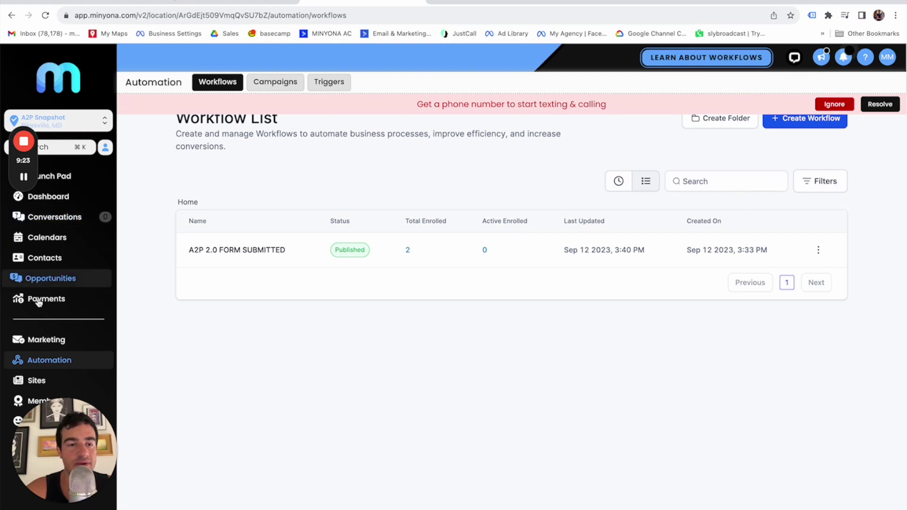
pyautogui.click(244, 249)
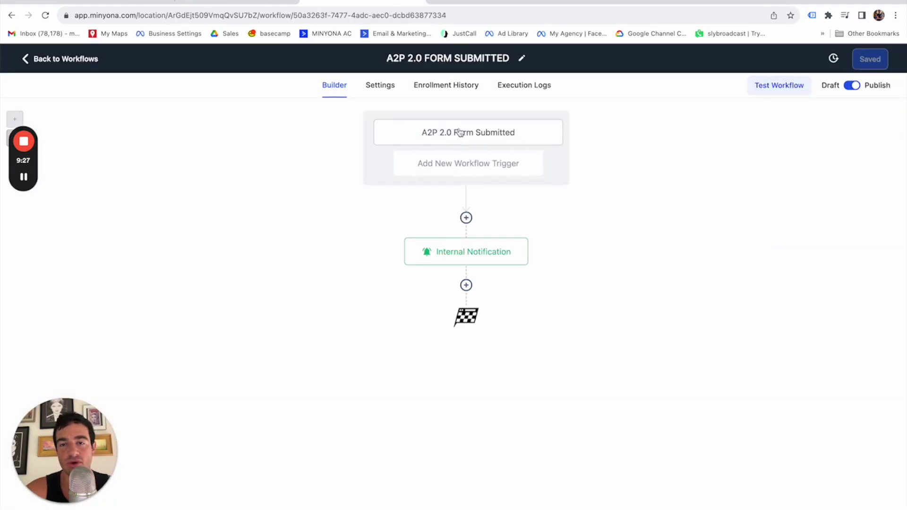
pyautogui.click(471, 137)
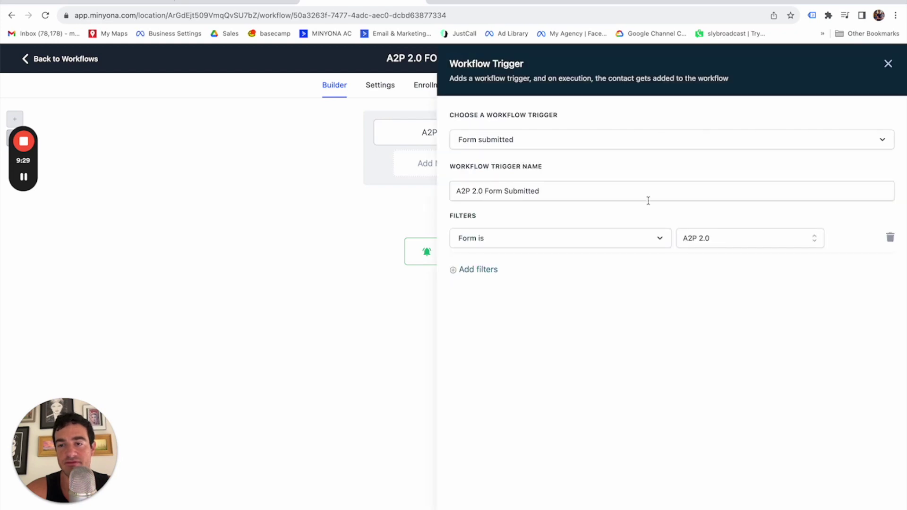
pyautogui.click(888, 64)
# Review the Internal Notification email step, then return to the workflow list
pyautogui.click(498, 250)
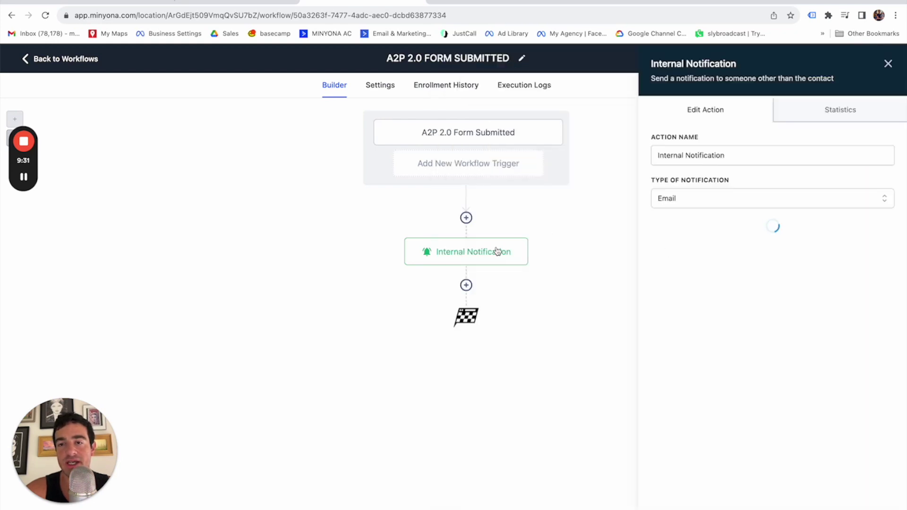
pyautogui.scroll(-1, 720, 252)
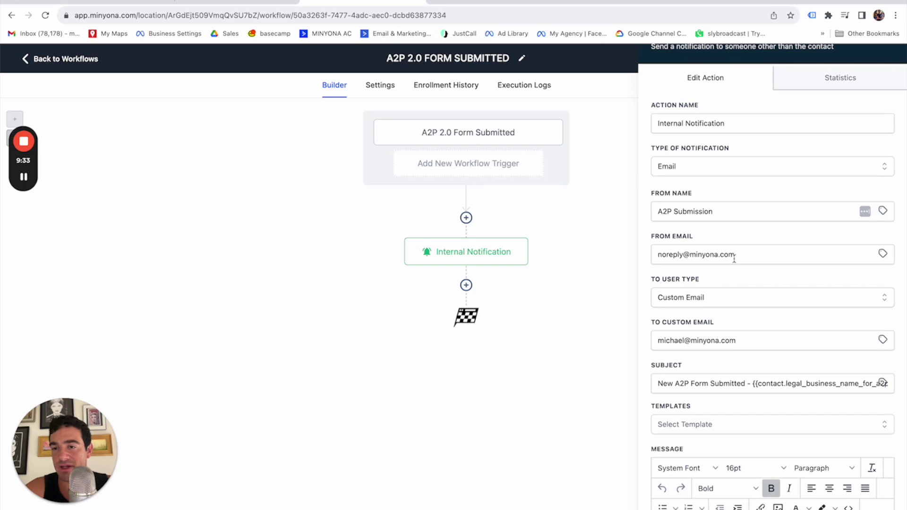
pyautogui.scroll(-1, 728, 235)
pyautogui.scroll(-2, 707, 258)
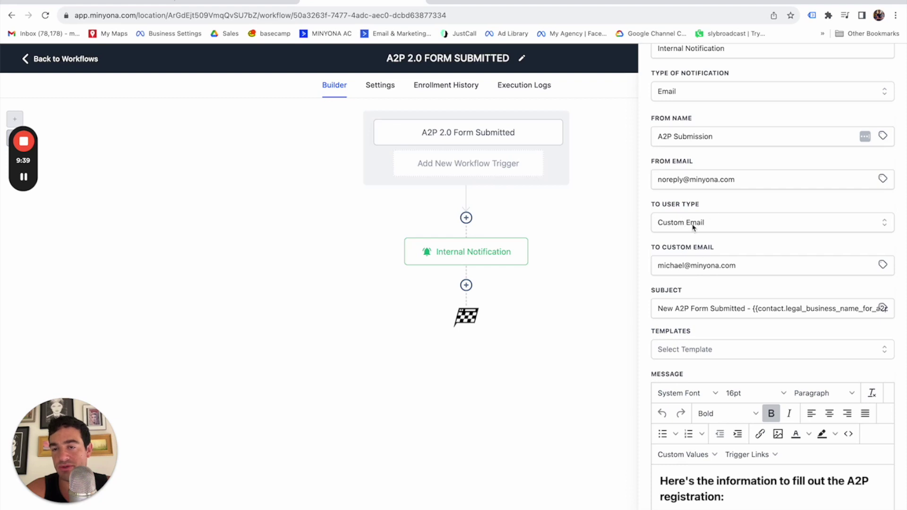
pyautogui.scroll(-1, 711, 303)
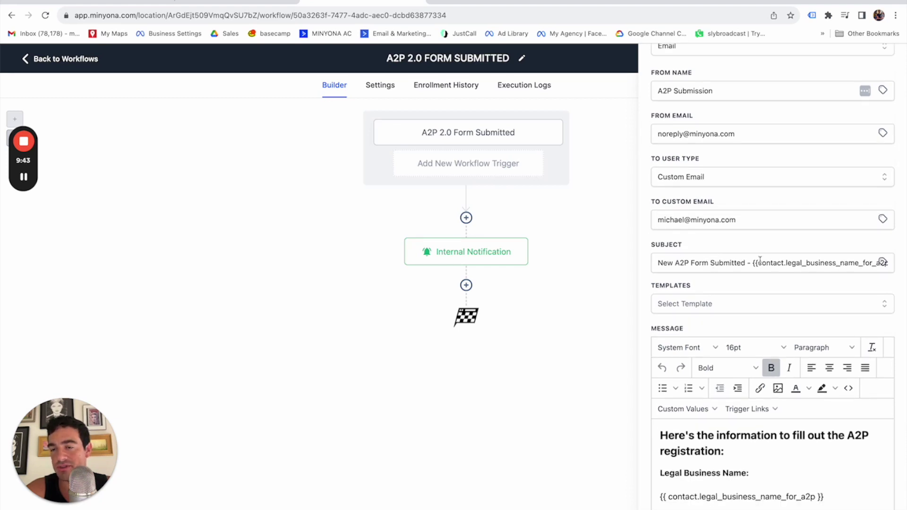
pyautogui.scroll(-3, 804, 264)
pyautogui.scroll(-5, 747, 320)
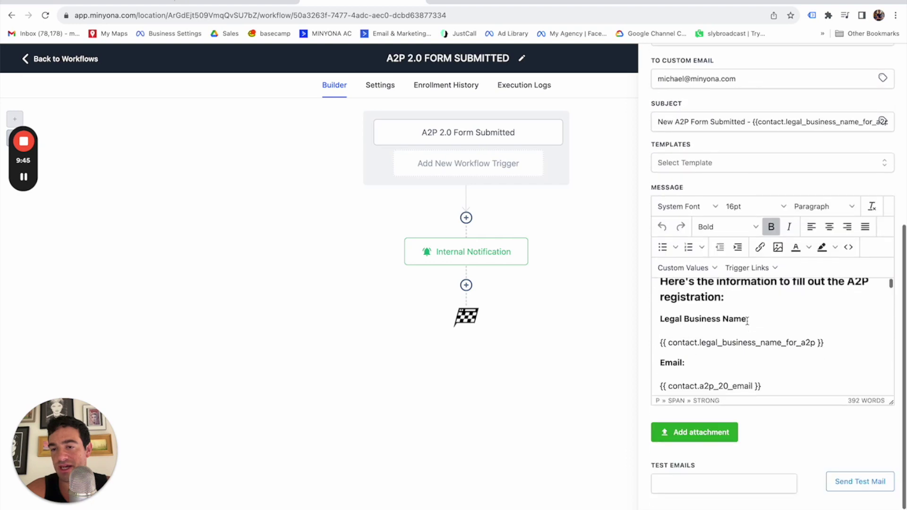
pyautogui.scroll(-10, 747, 321)
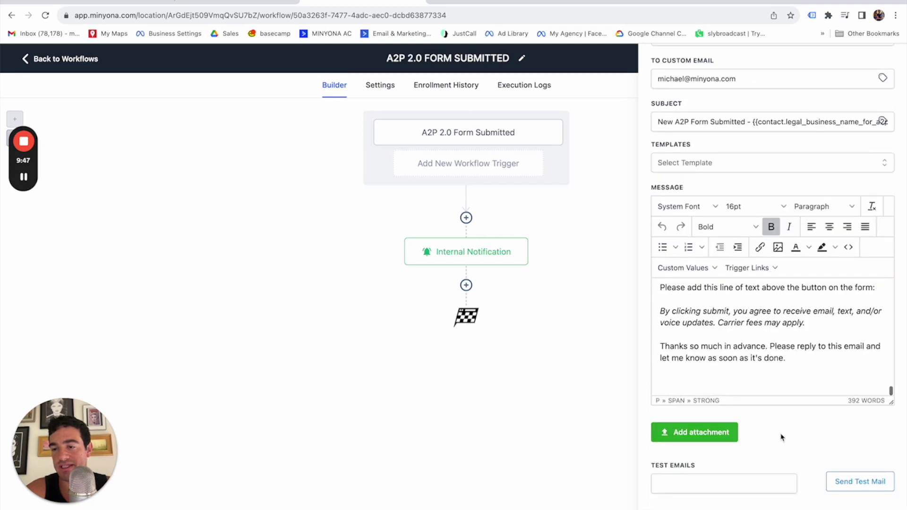
pyautogui.click(639, 296)
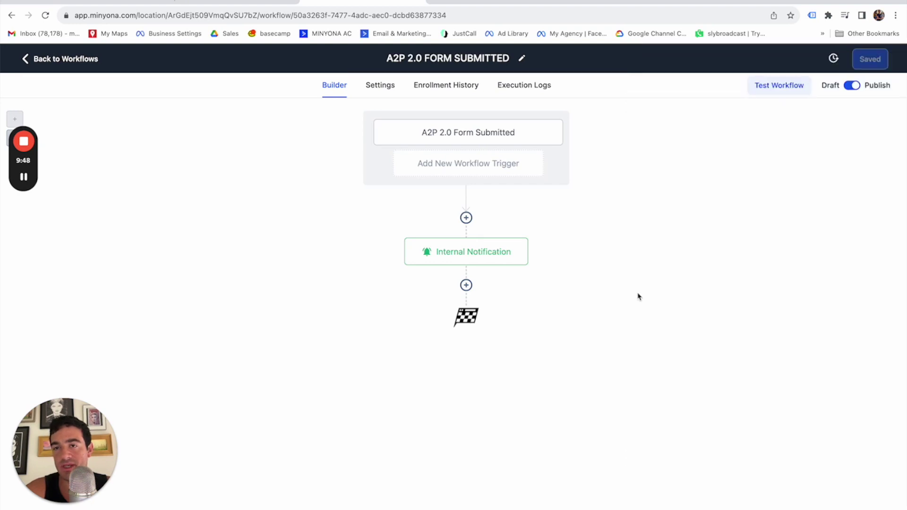
pyautogui.click(110, 58)
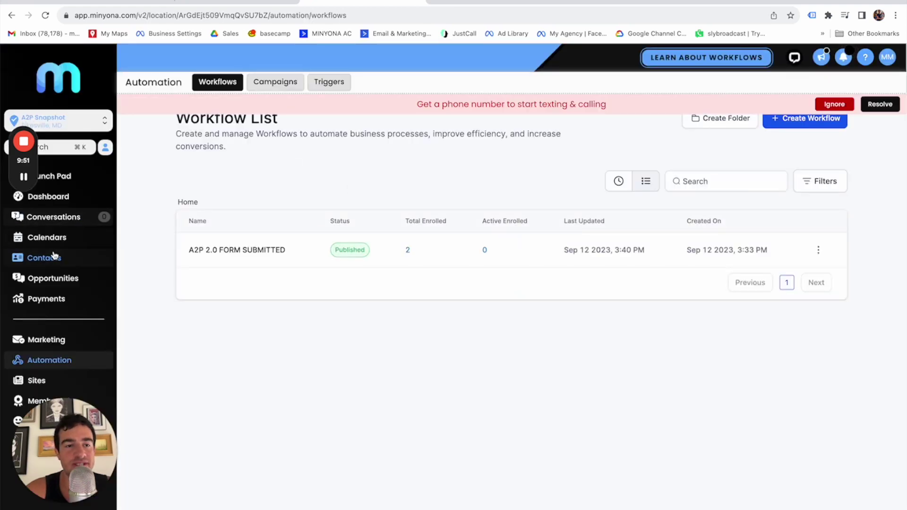
# Open the A2P 2.0 form in the Sites form builder
pyautogui.click(47, 385)
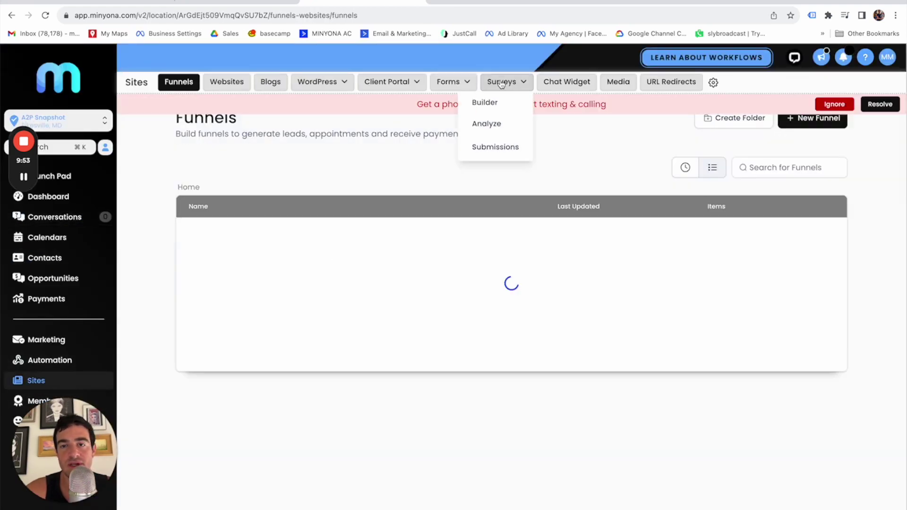
pyautogui.moveTo(466, 87)
pyautogui.click(428, 101)
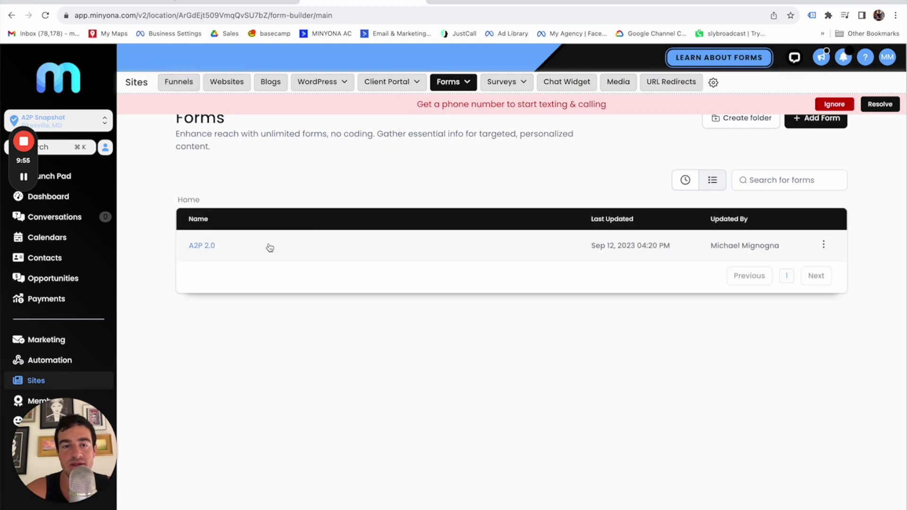
pyautogui.click(202, 245)
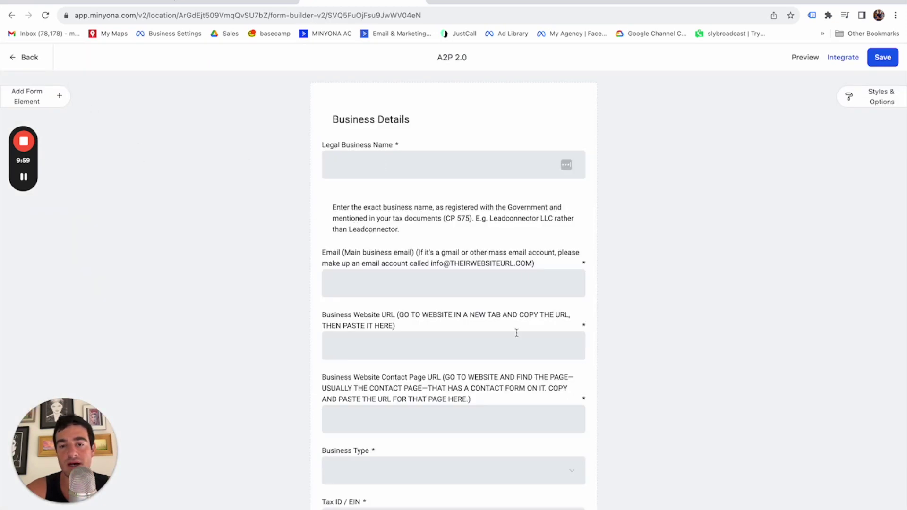
pyautogui.scroll(-15, 517, 335)
pyautogui.scroll(13, 516, 336)
# Browse the Custom Fields and Quick Add form elements, then close the elements panel
pyautogui.click(59, 96)
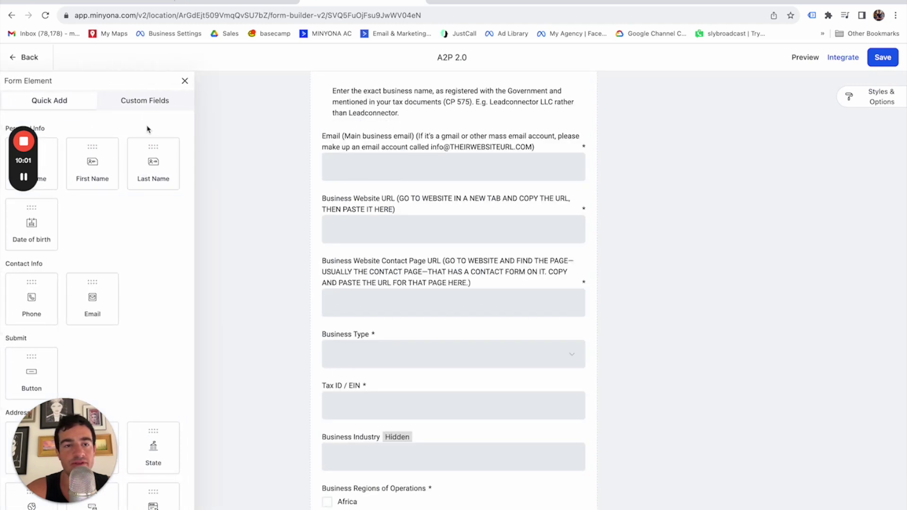
pyautogui.click(146, 101)
pyautogui.scroll(-10, 106, 305)
pyautogui.scroll(7, 106, 306)
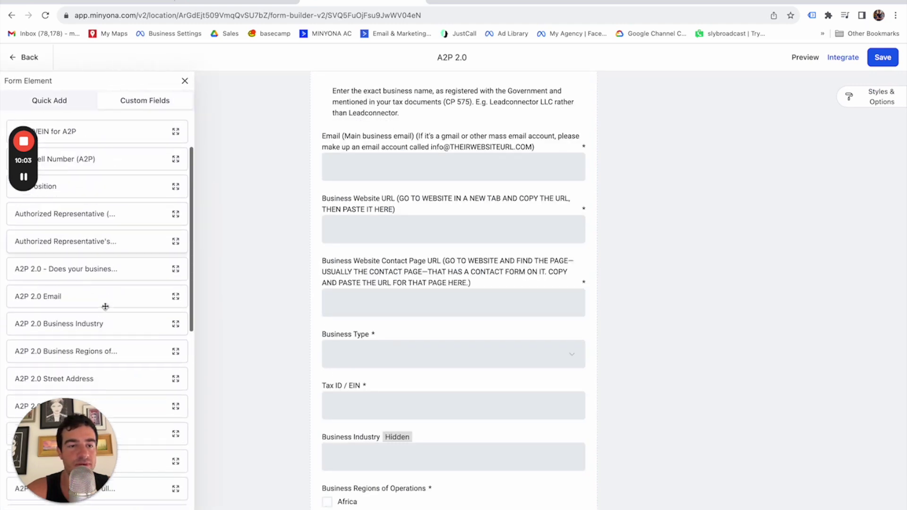
pyautogui.scroll(-5, 105, 306)
pyautogui.scroll(10, 141, 302)
pyautogui.click(56, 101)
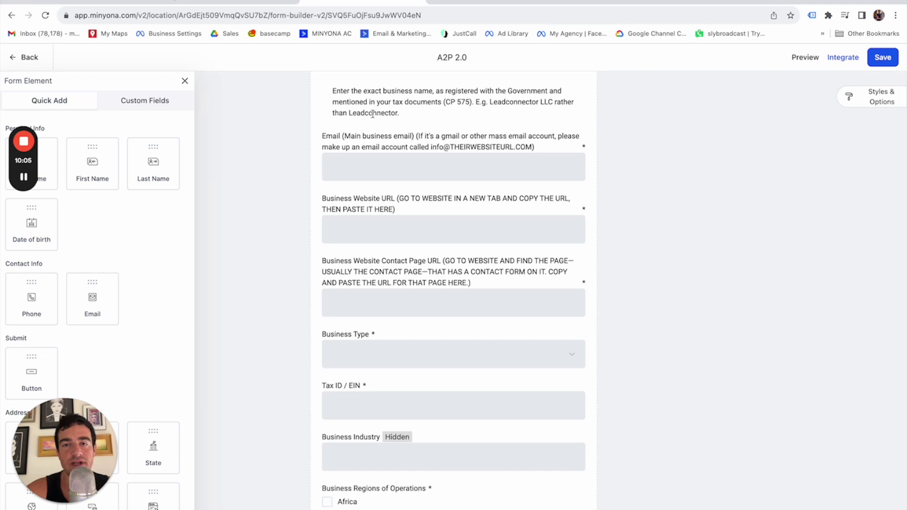
pyautogui.click(139, 108)
pyautogui.scroll(-10, 122, 263)
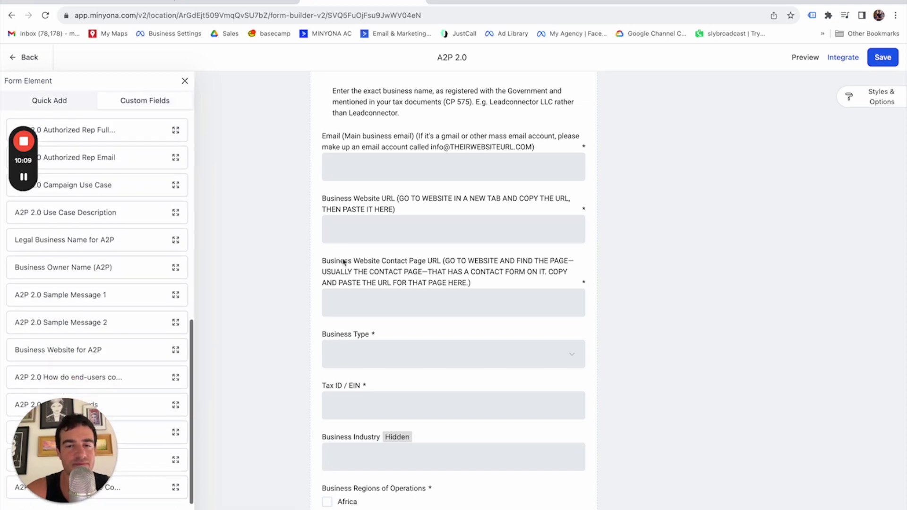
pyautogui.click(185, 81)
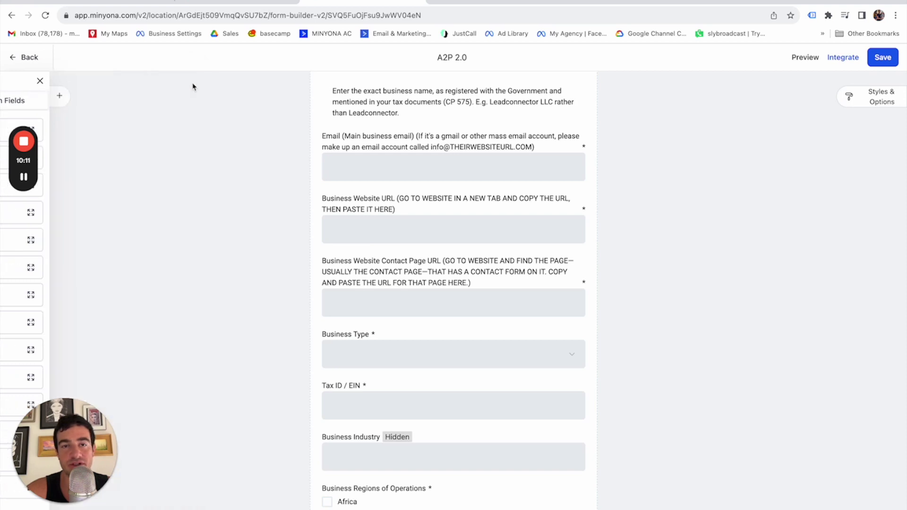
pyautogui.scroll(3, 474, 204)
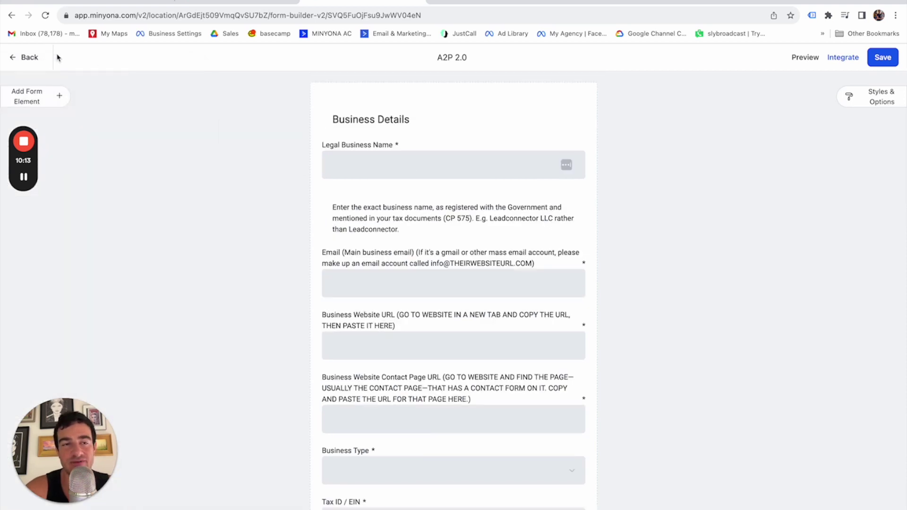
pyautogui.click(26, 62)
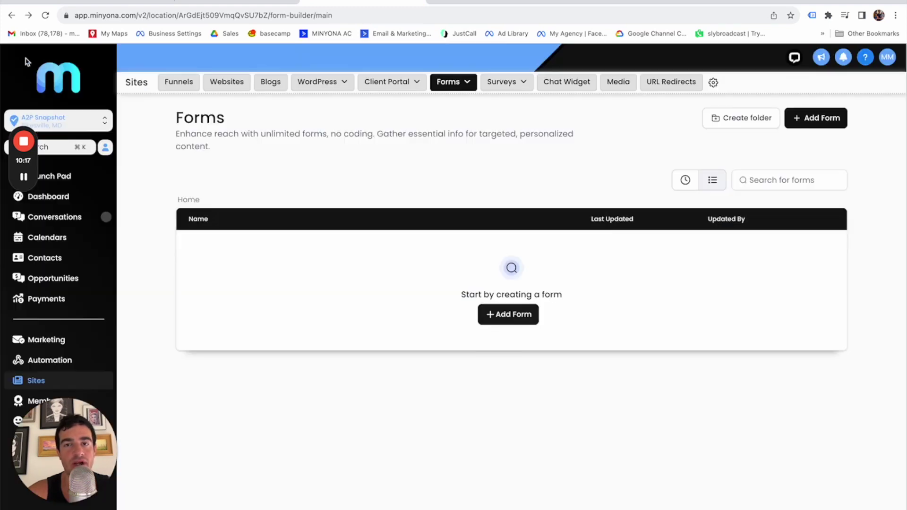